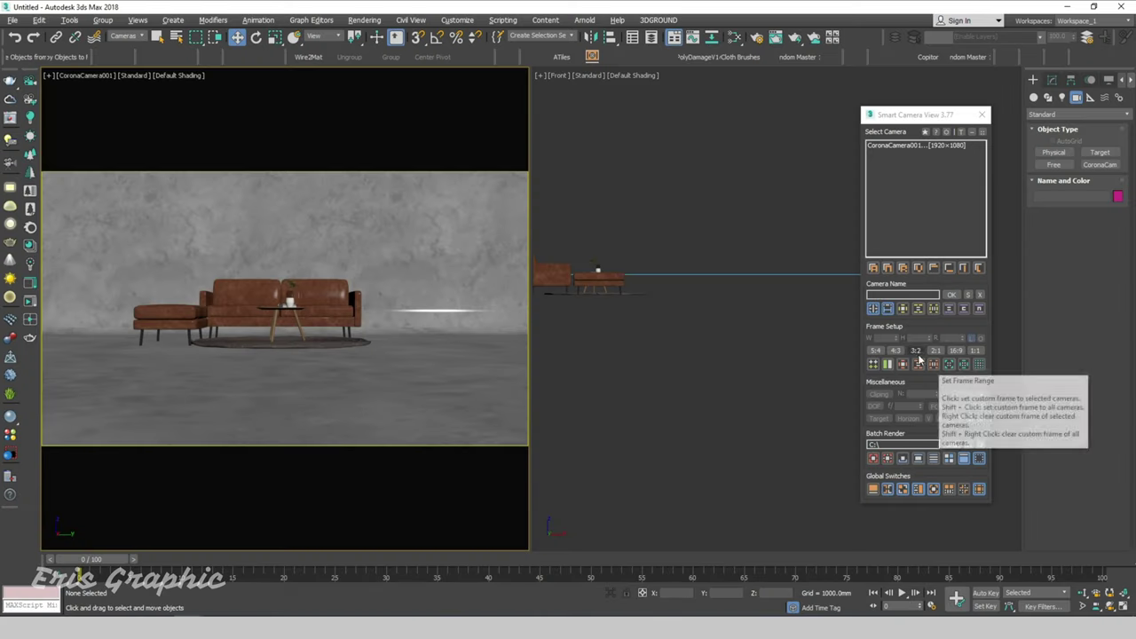
Look through CoronaCamera001 in the right view and give it a locked 16:9, 1920x1080 frame.
{"action": "left_click", "coordinate": [916, 352]}
{"action": "left_click", "coordinate": [896, 352]}
{"action": "key", "text": "c"}
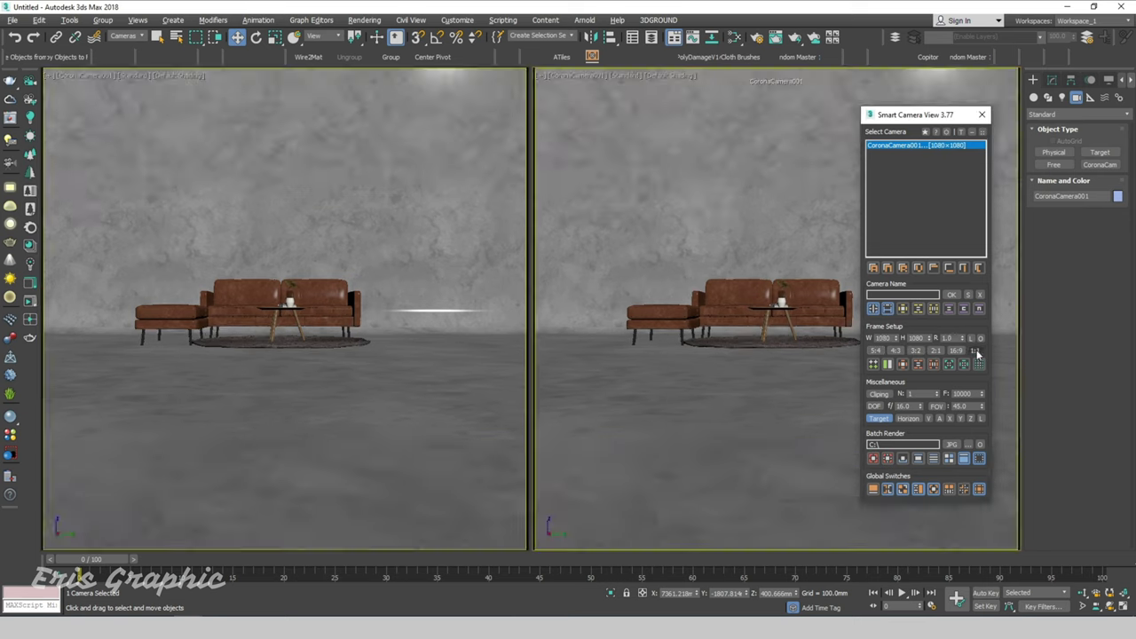
{"action": "left_click", "coordinate": [958, 351]}
{"action": "left_click", "coordinate": [970, 338]}
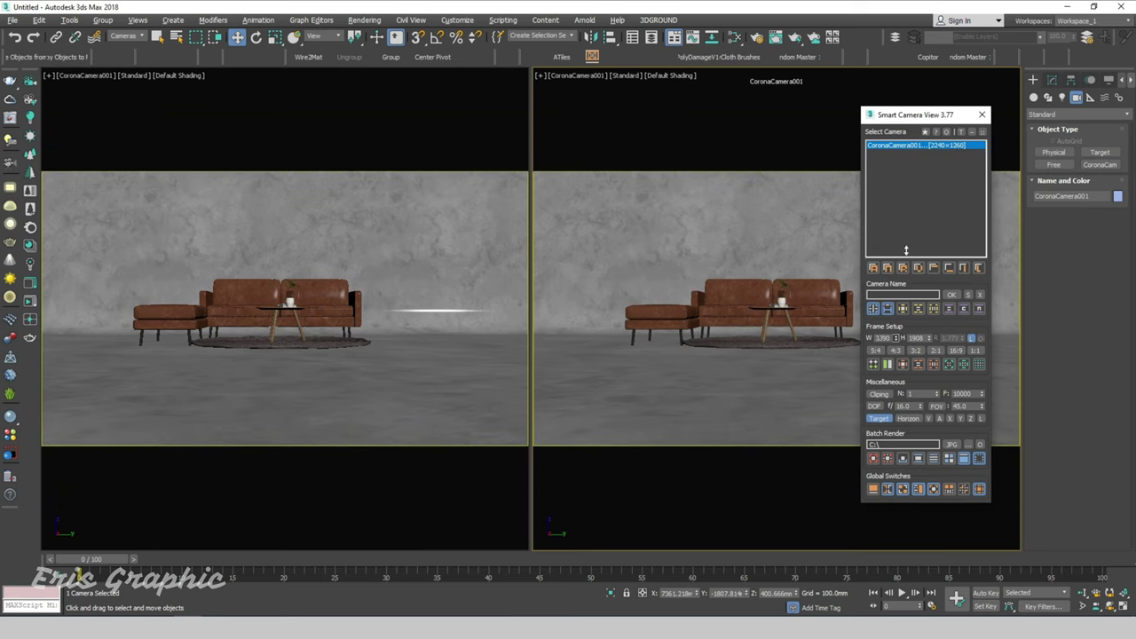
Switch the right view to Top and back to the camera, then widen the frame to 2460.
{"action": "key", "text": "t"}
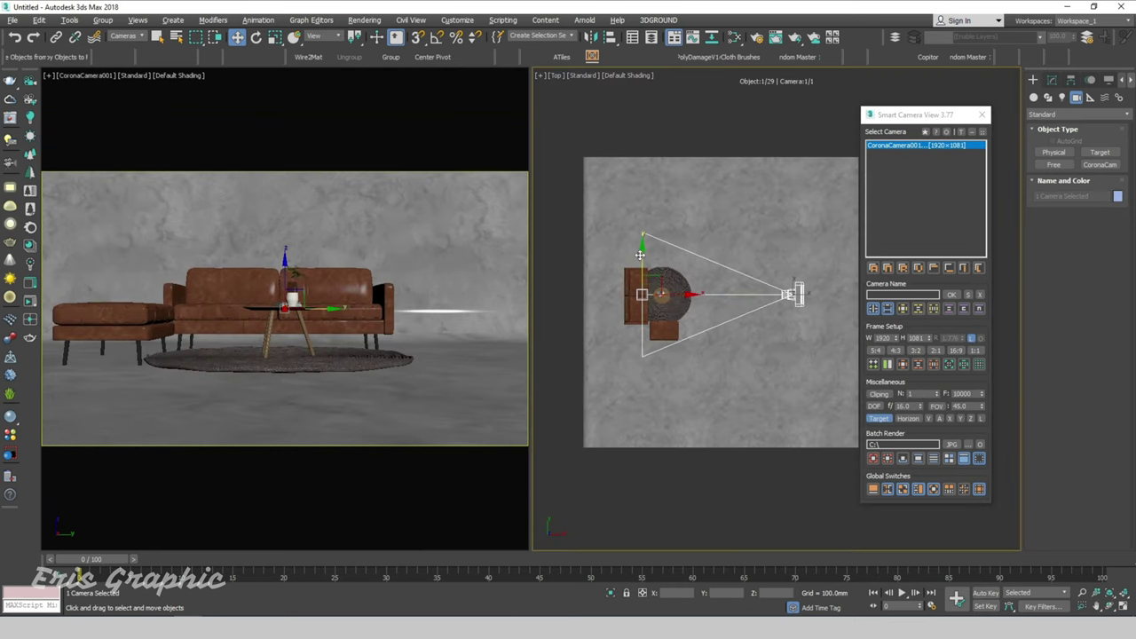
{"action": "key", "text": "c"}
{"action": "left_click", "coordinate": [923, 153]}
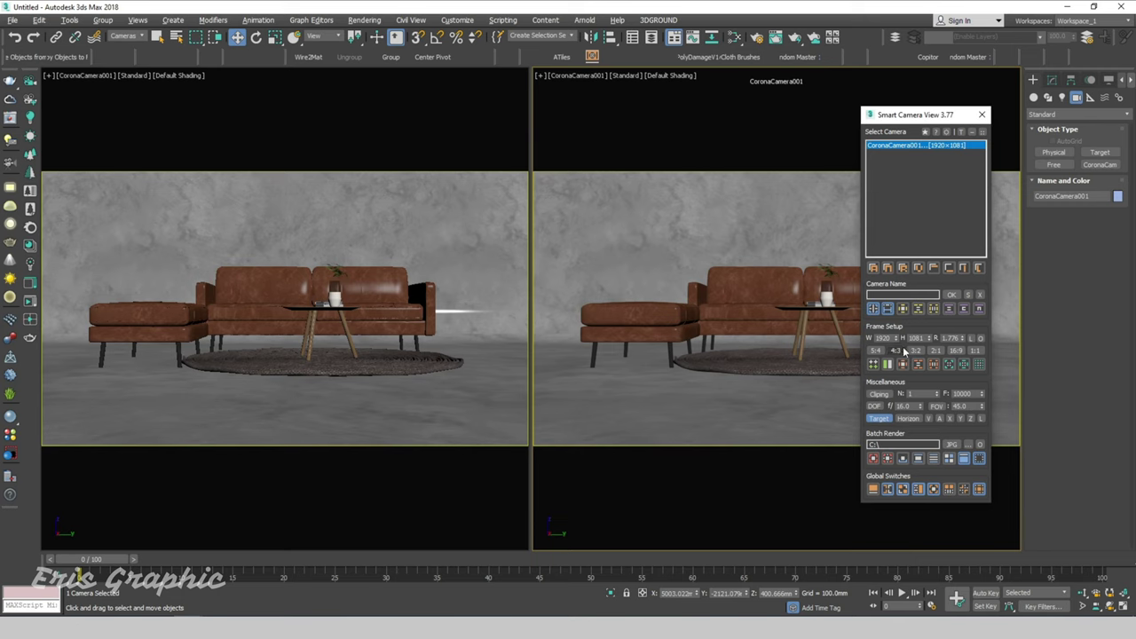
{"action": "left_click_drag", "start_coordinate": [898, 339], "coordinate": [897, 340]}
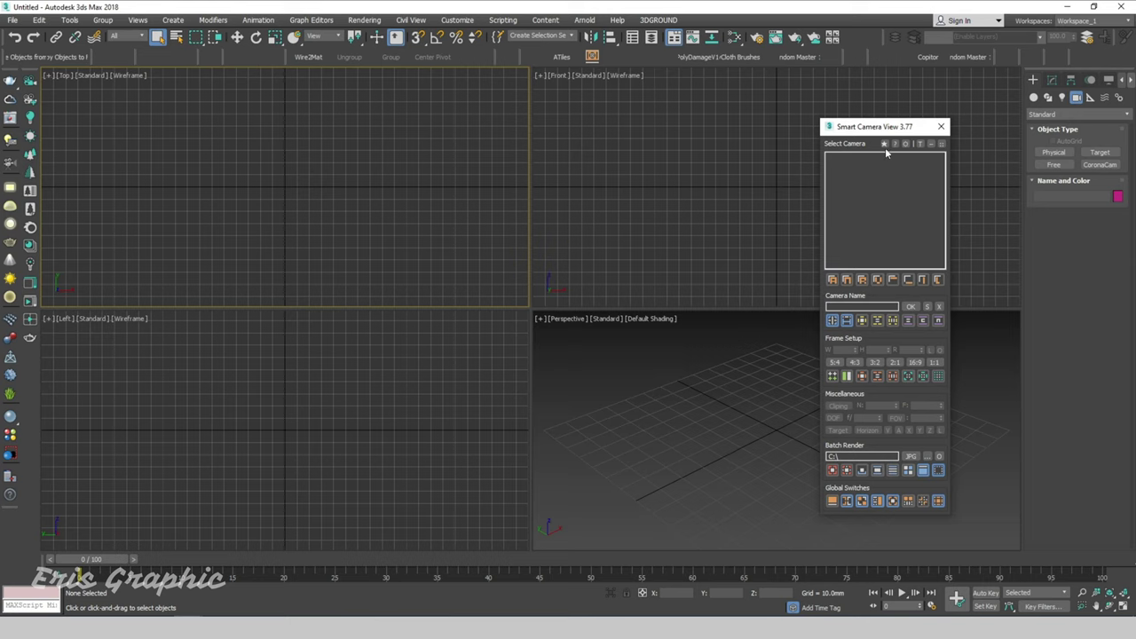
Open and close Smart Camera View's resolution presets and its system settings dialog.
{"action": "left_click", "coordinate": [885, 144]}
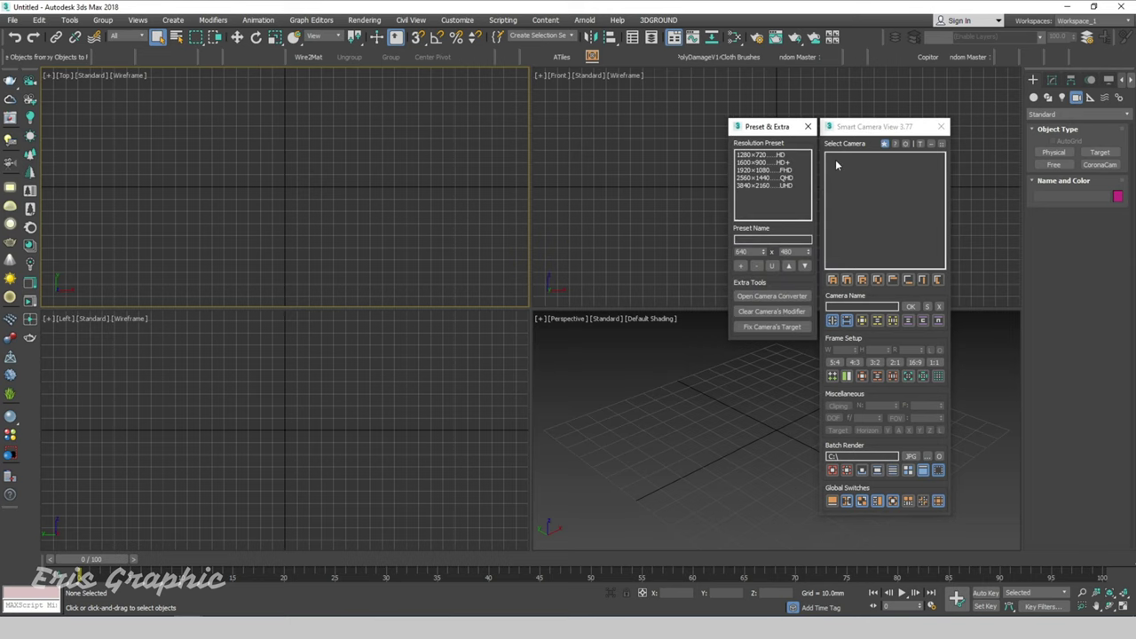
{"action": "left_click", "coordinate": [808, 128]}
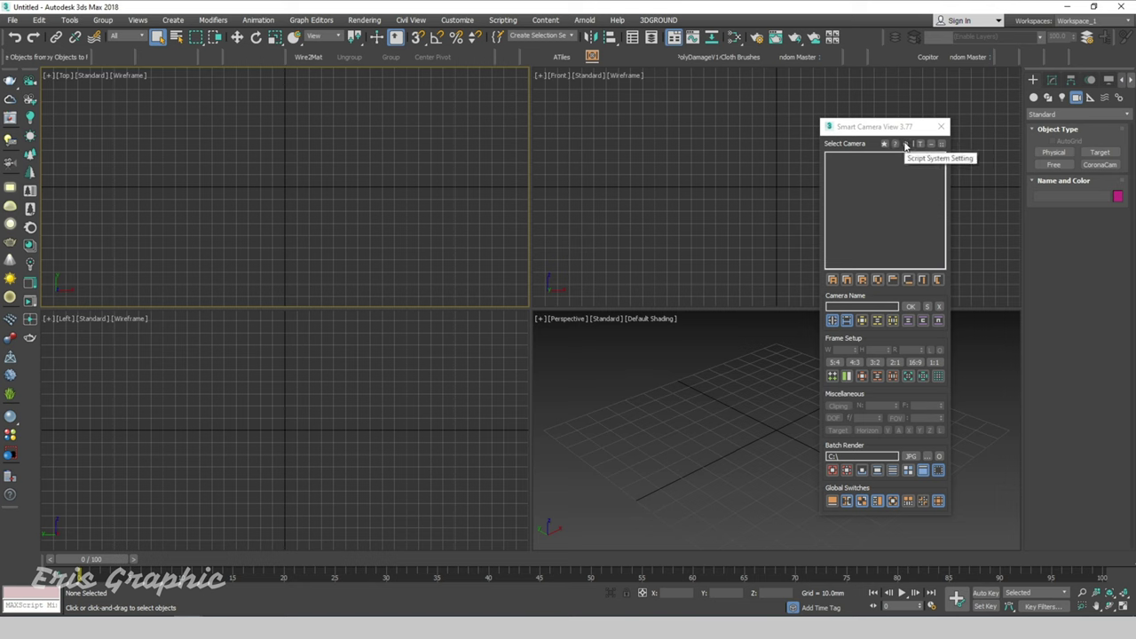
{"action": "left_click", "coordinate": [904, 143]}
{"action": "left_click_drag", "start_coordinate": [602, 210], "coordinate": [687, 152]}
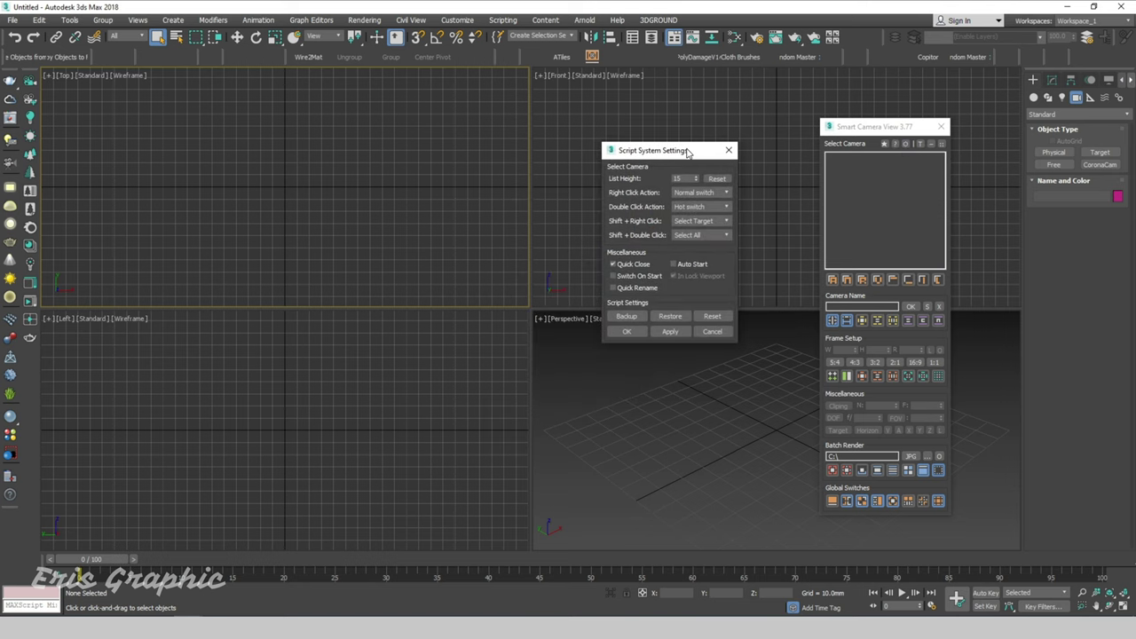
{"action": "left_click", "coordinate": [729, 150]}
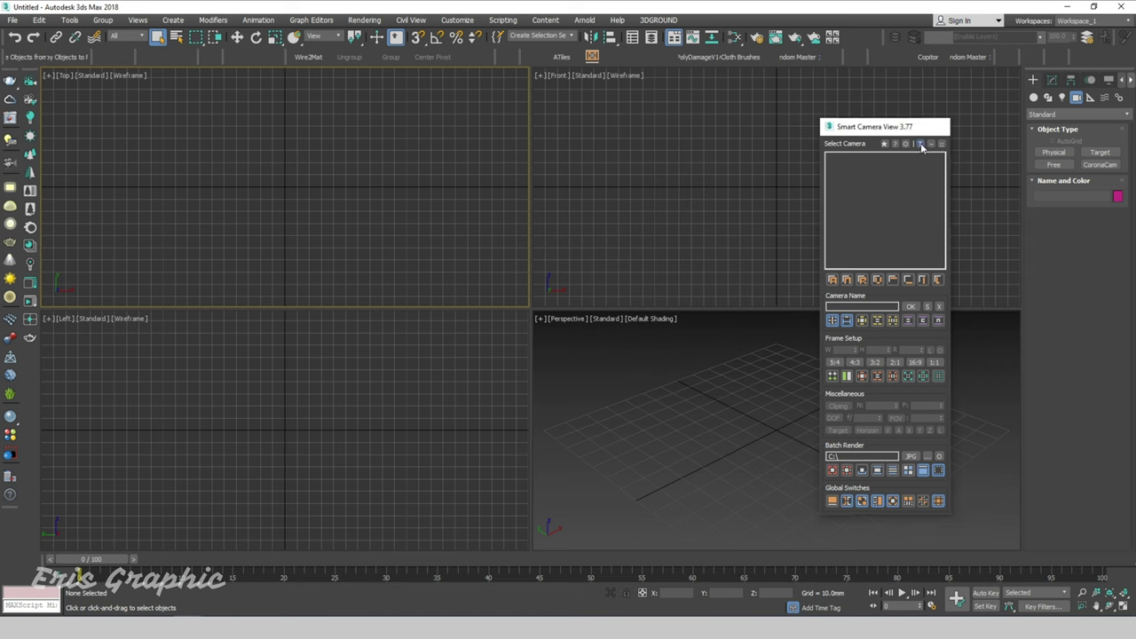
Toggle text-label buttons and compact mode, then dock the script on the left side.
{"action": "left_click", "coordinate": [920, 143]}
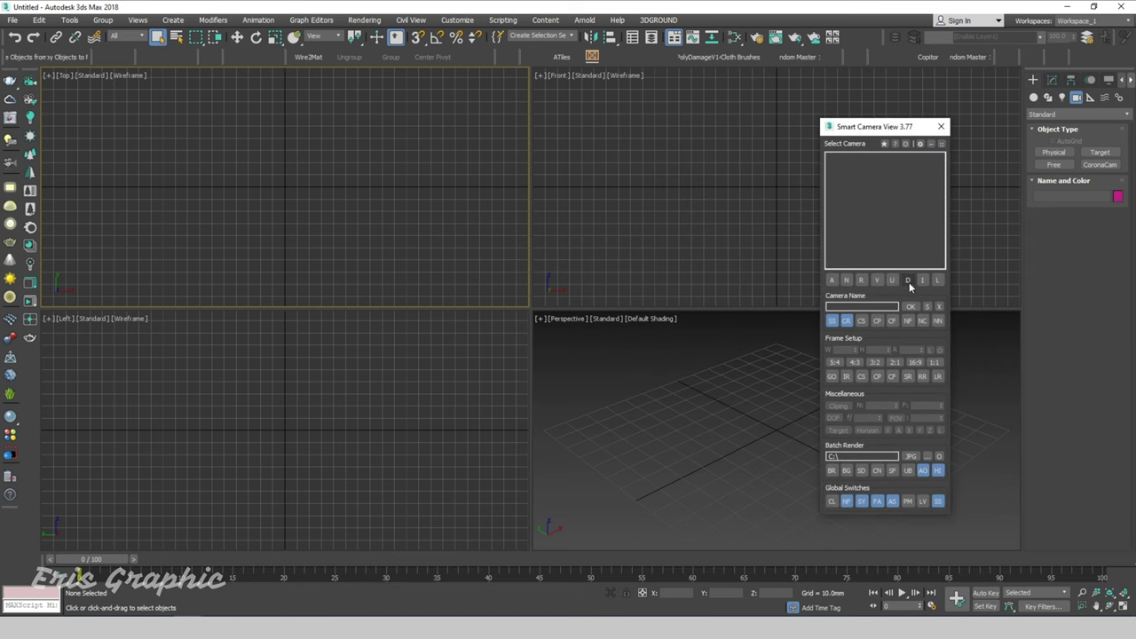
{"action": "left_click", "coordinate": [919, 145]}
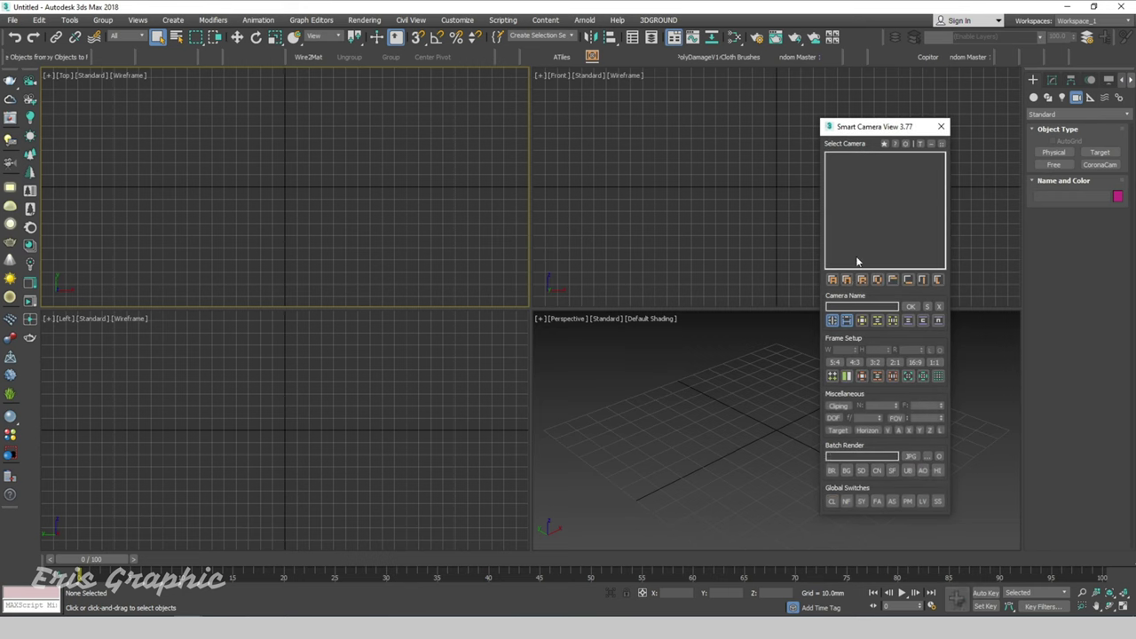
{"action": "left_click", "coordinate": [930, 146]}
{"action": "left_click", "coordinate": [930, 146]}
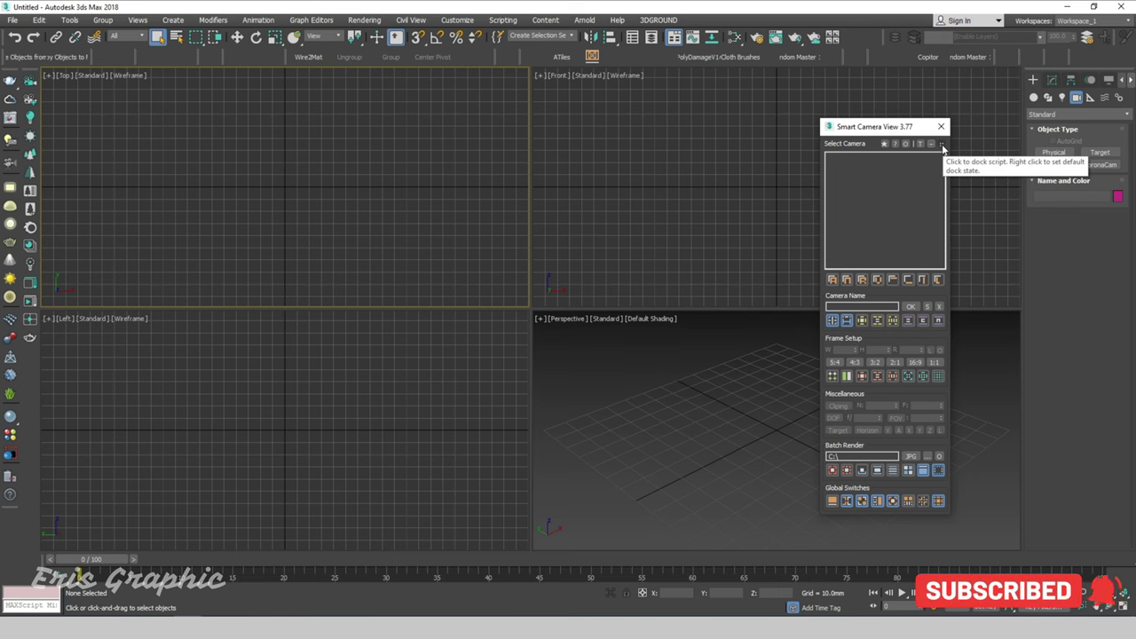
{"action": "left_click", "coordinate": [942, 144]}
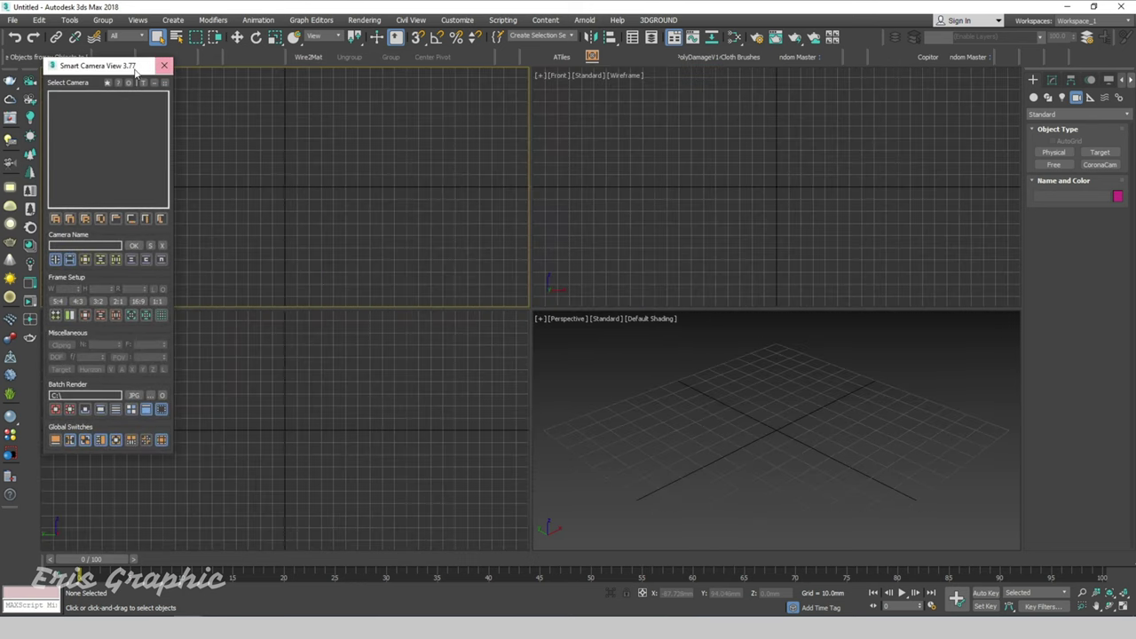
Float the script window again and draw three Corona cameras with targets in the Top view.
{"action": "left_click_drag", "start_coordinate": [106, 67], "coordinate": [852, 119]}
{"action": "left_click", "coordinate": [1100, 166]}
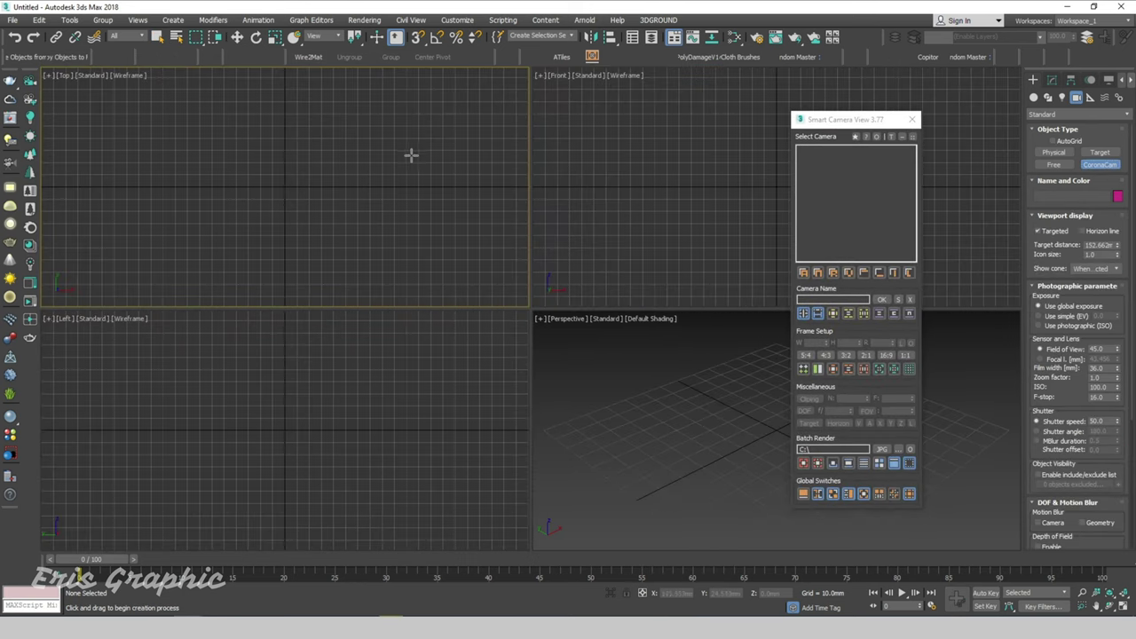
{"action": "left_click", "coordinate": [393, 104]}
{"action": "mouse_move", "coordinate": [394, 163]}
{"action": "middle_mouse_down"}
{"action": "mouse_move", "coordinate": [397, 246]}
{"action": "mouse_move", "coordinate": [361, 171]}
{"action": "middle_mouse_up"}
{"action": "scroll", "coordinate": [397, 246], "scroll_direction": "down", "scroll_amount": 3}
{"action": "mouse_move", "coordinate": [377, 235]}
{"action": "left_mouse_down"}
{"action": "mouse_move", "coordinate": [293, 235]}
{"action": "mouse_move", "coordinate": [273, 133]}
{"action": "left_mouse_up"}
{"action": "right_click", "coordinate": [337, 131]}
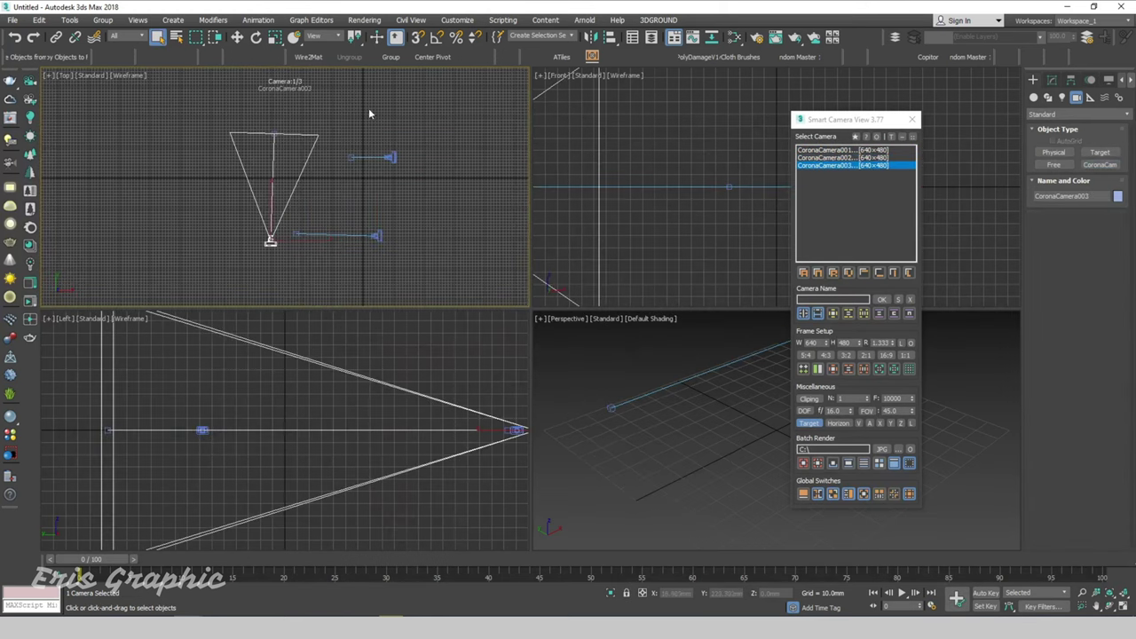
Box-select CoronaCamera001, 002 and 003 in the Top view, individually and all together.
{"action": "left_click", "coordinate": [412, 130]}
{"action": "left_click_drag", "start_coordinate": [404, 142], "coordinate": [344, 185]}
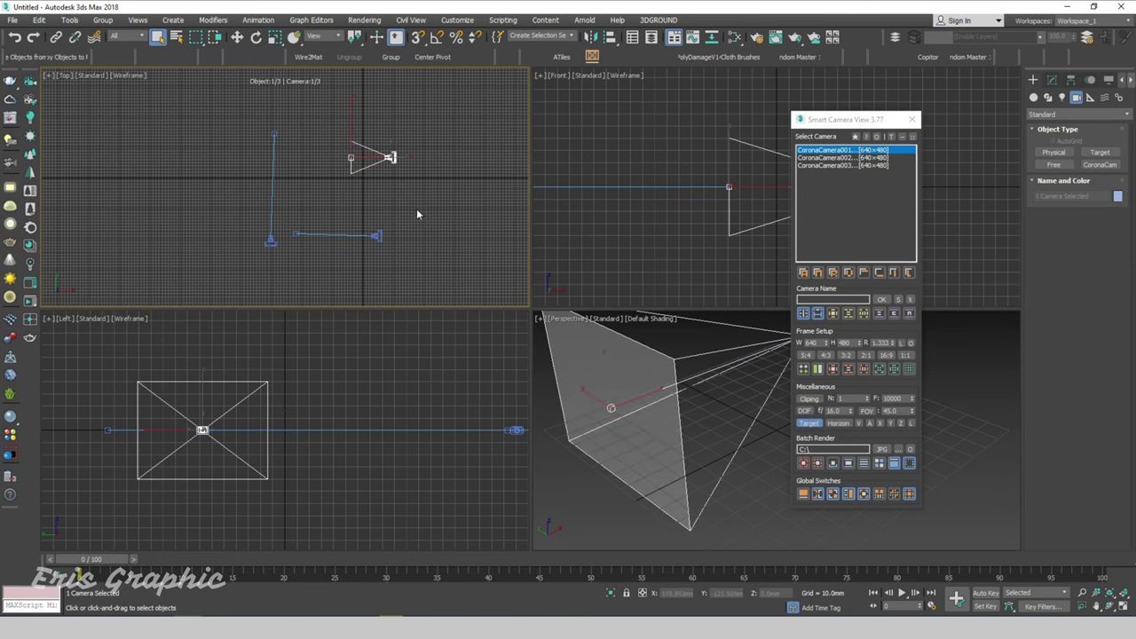
{"action": "left_click_drag", "start_coordinate": [416, 209], "coordinate": [356, 253]}
{"action": "left_click_drag", "start_coordinate": [296, 129], "coordinate": [245, 149]}
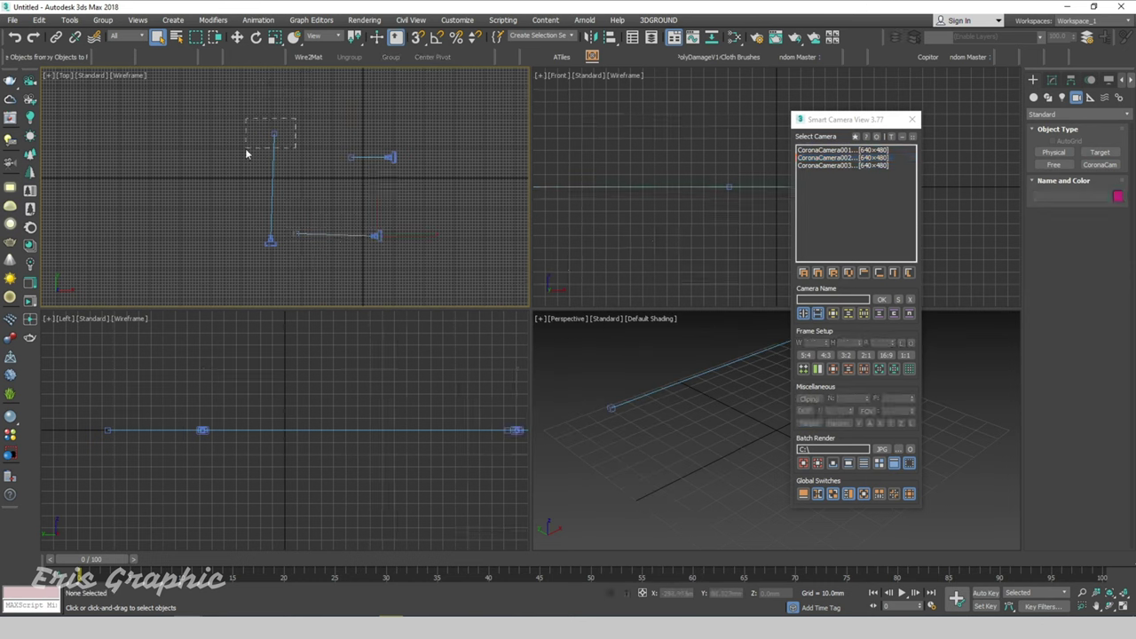
{"action": "left_click", "coordinate": [437, 152]}
{"action": "left_click_drag", "start_coordinate": [242, 244], "coordinate": [277, 249]}
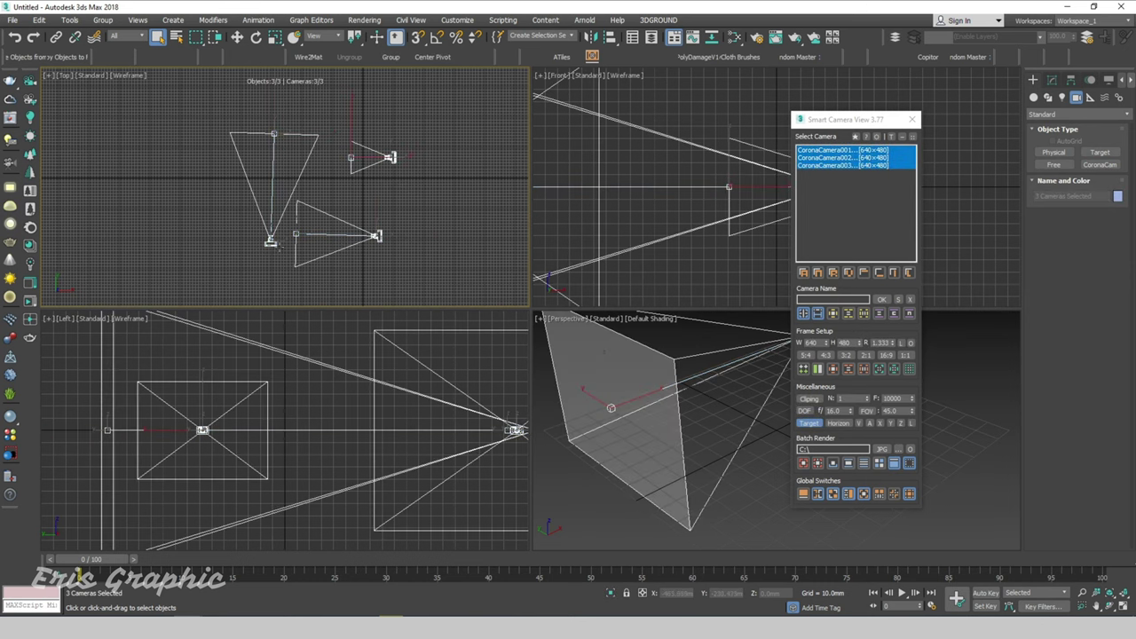
{"action": "left_click", "coordinate": [500, 188]}
Select CoronaCamera001, 002 and 003 one by one from the Smart Camera View list.
{"action": "left_click", "coordinate": [881, 151]}
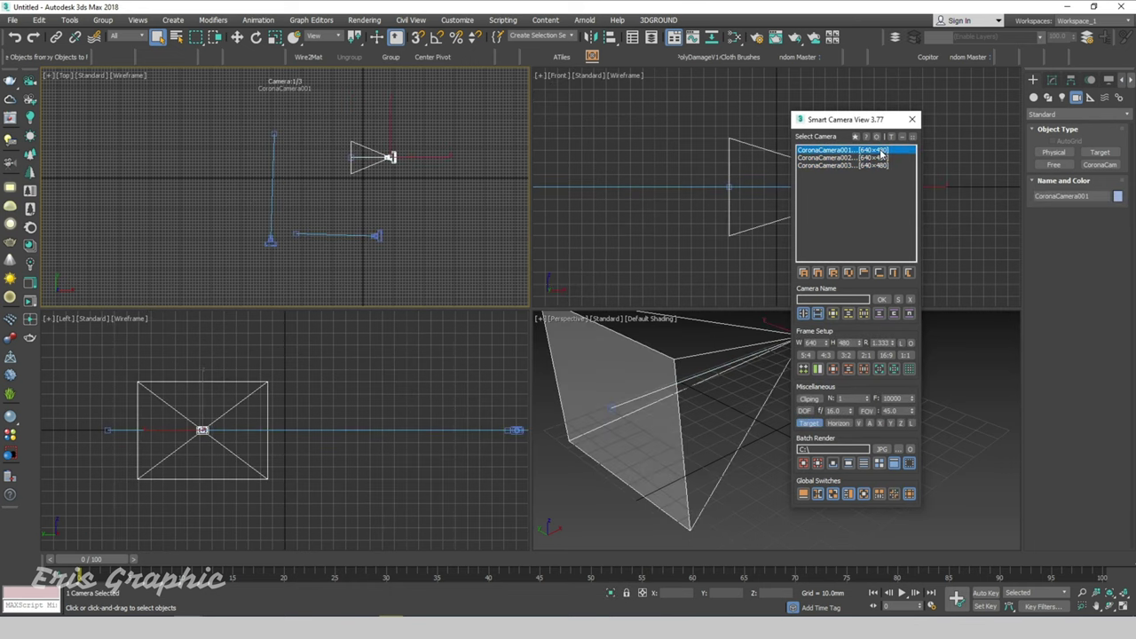
{"action": "left_click", "coordinate": [873, 158]}
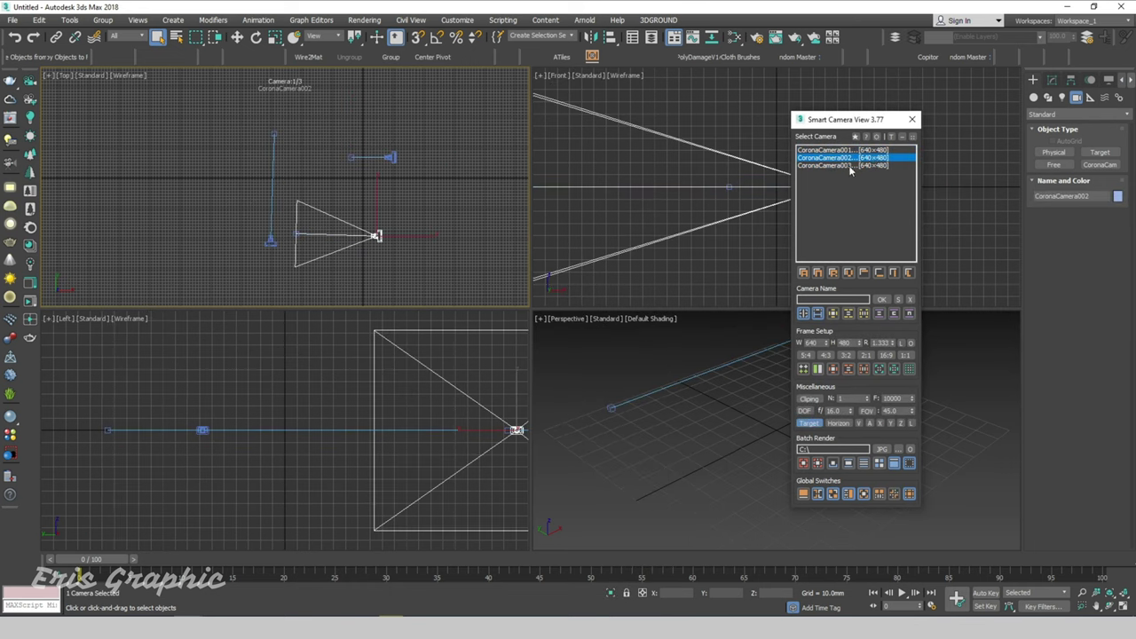
{"action": "left_click", "coordinate": [847, 165]}
Rename a single selected camera to a numbered name, CoronaCam_001, then Untitled_001.
{"action": "left_click", "coordinate": [439, 215]}
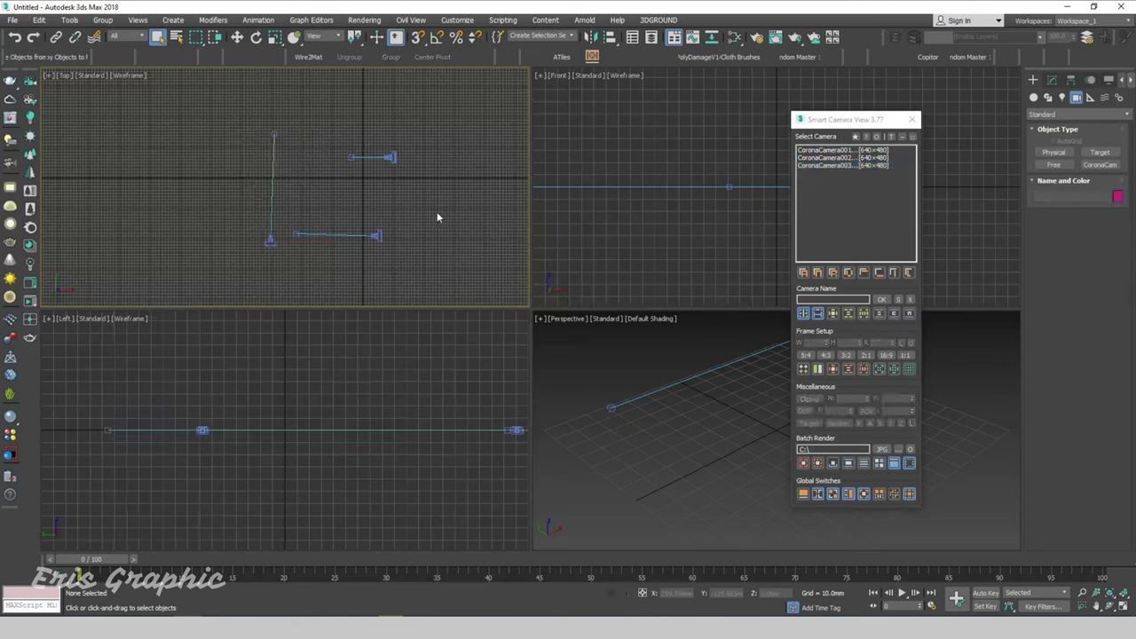
{"action": "left_click", "coordinate": [355, 126]}
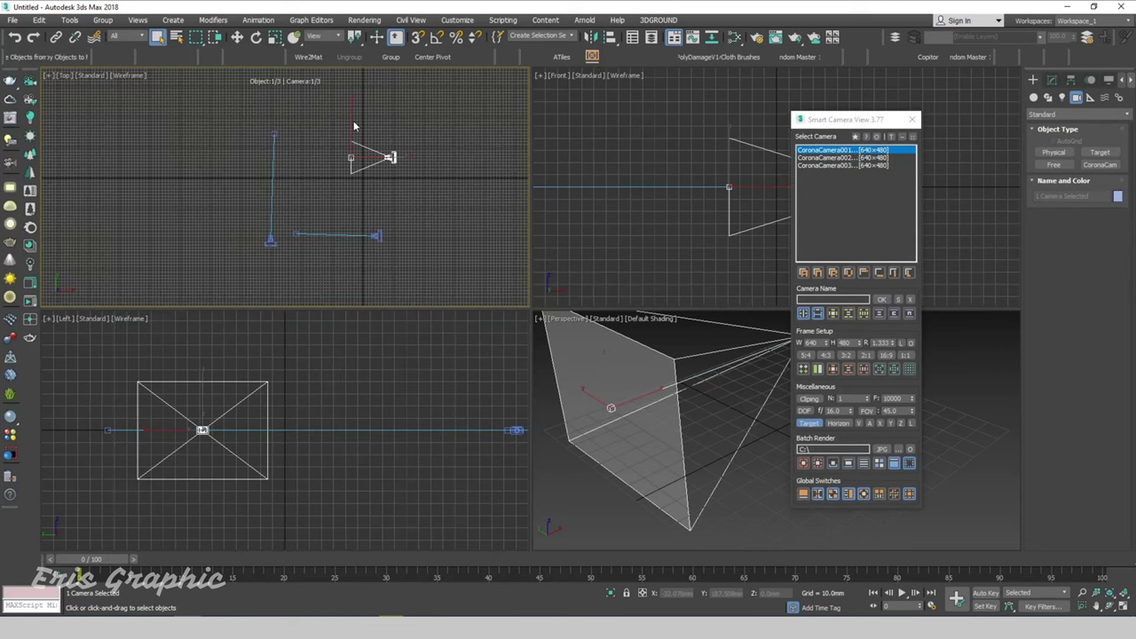
{"action": "left_click", "coordinate": [909, 314]}
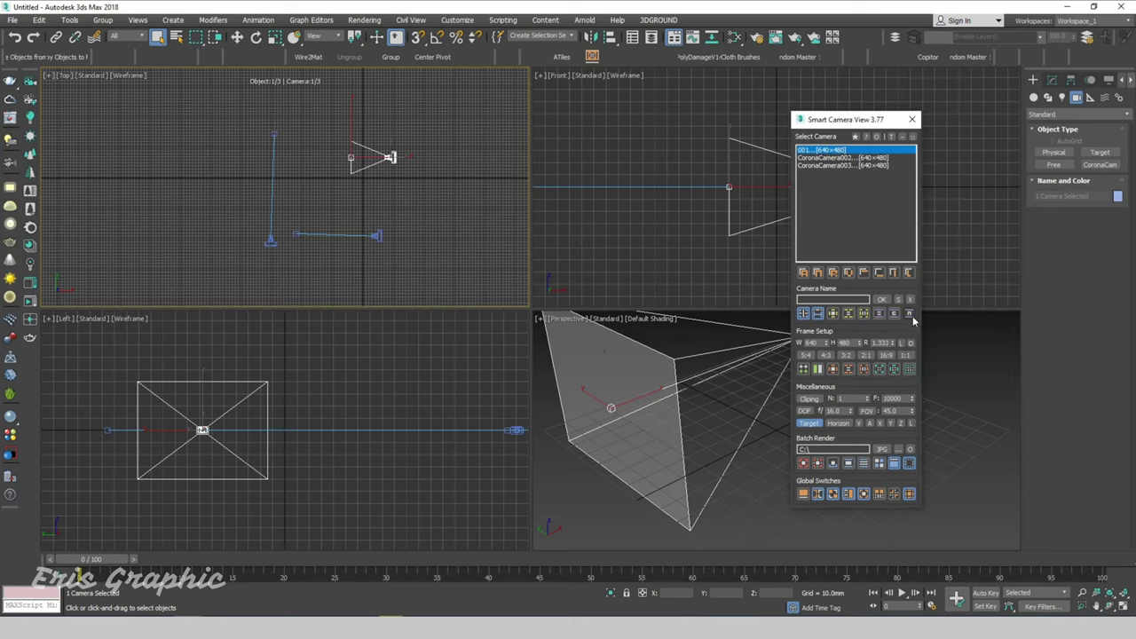
{"action": "left_click", "coordinate": [1053, 80]}
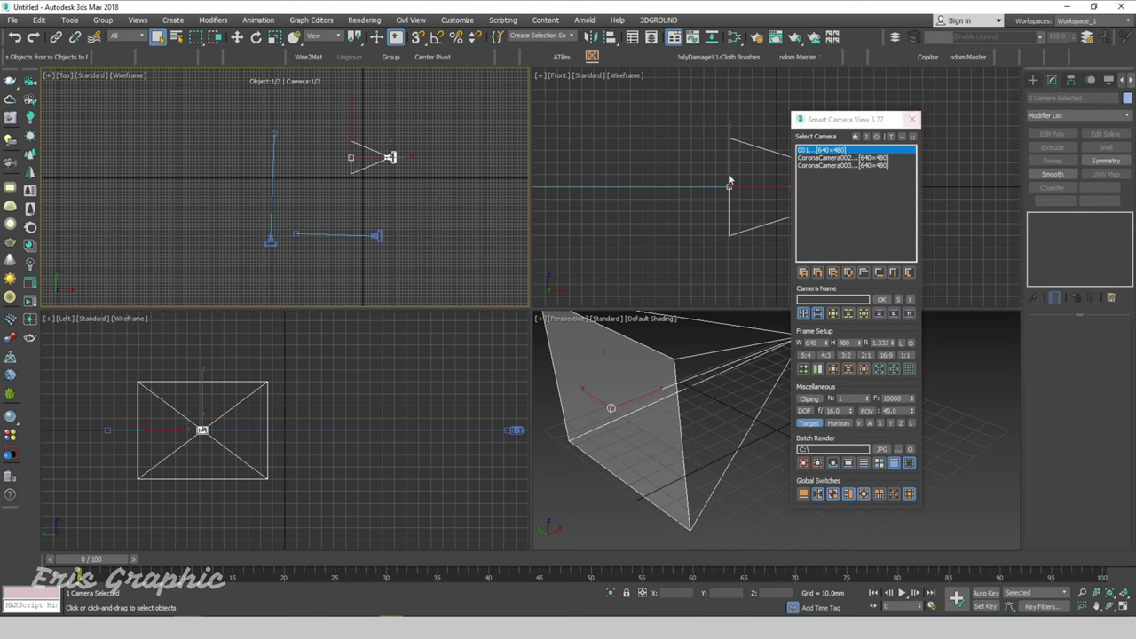
{"action": "mouse_move", "coordinate": [408, 211]}
{"action": "left_mouse_down"}
{"action": "mouse_move", "coordinate": [339, 261]}
{"action": "mouse_move", "coordinate": [347, 255]}
{"action": "left_mouse_up"}
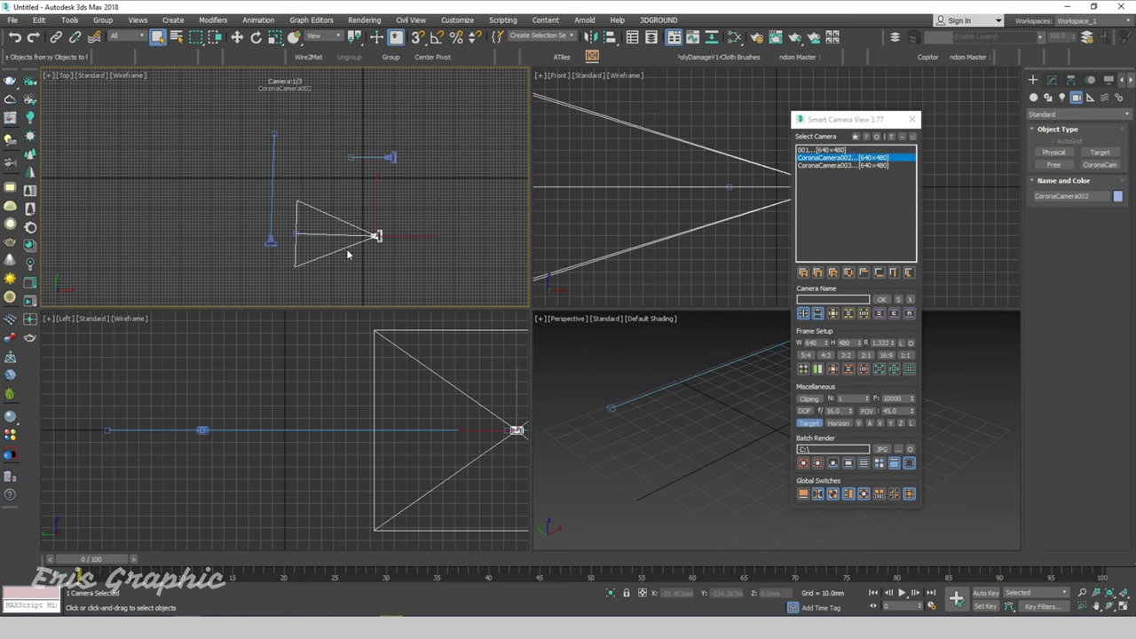
{"action": "left_click", "coordinate": [909, 313]}
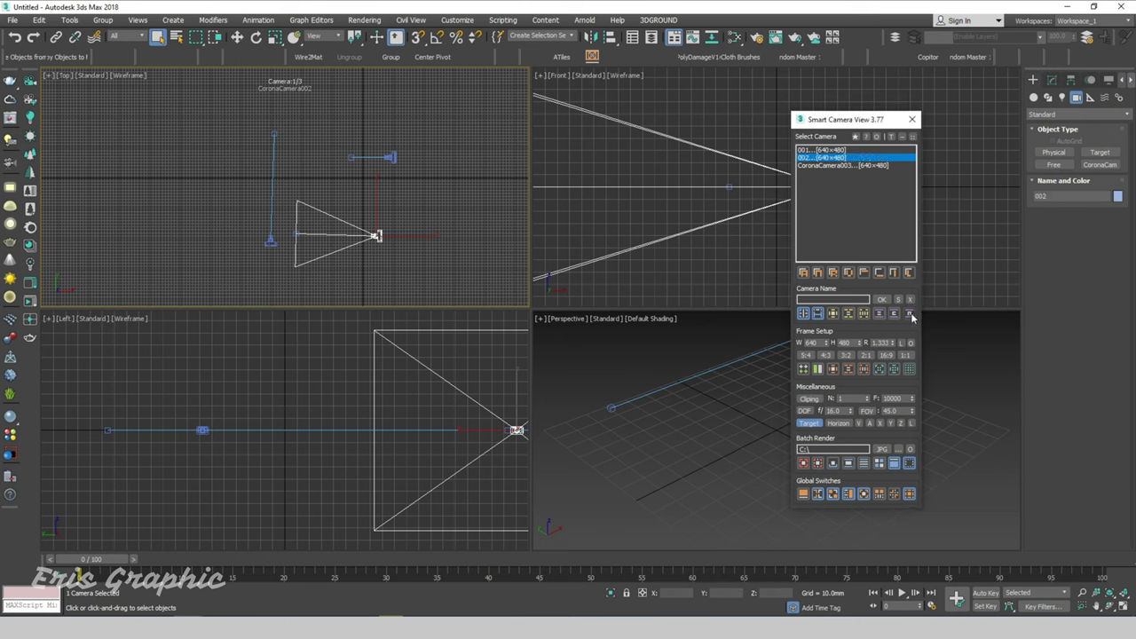
{"action": "left_click", "coordinate": [894, 313]}
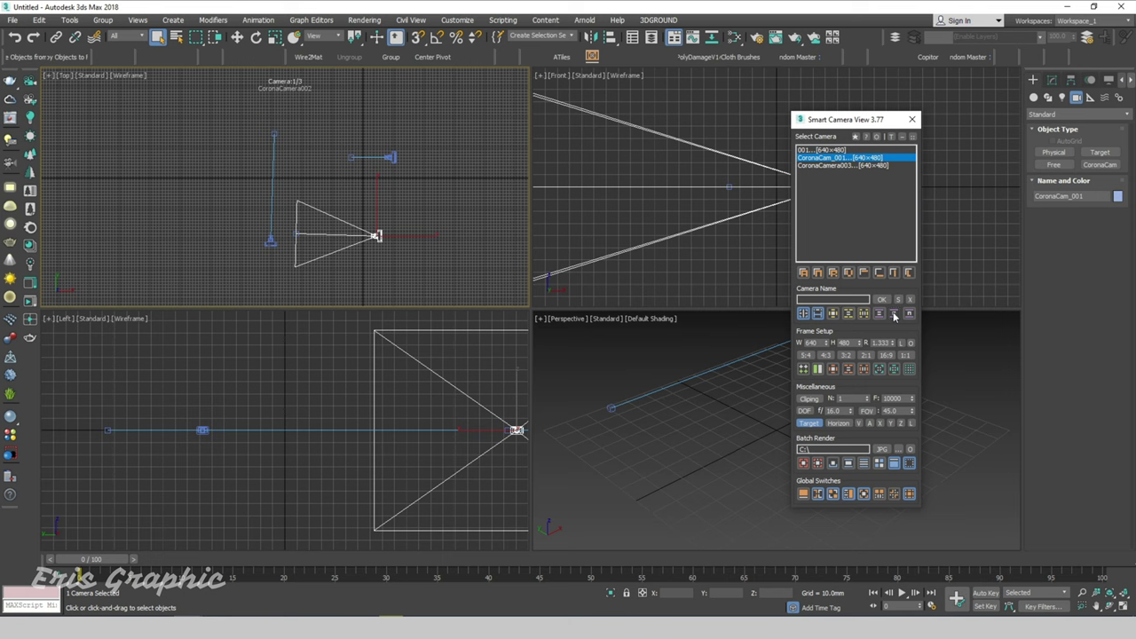
{"action": "left_click", "coordinate": [879, 313]}
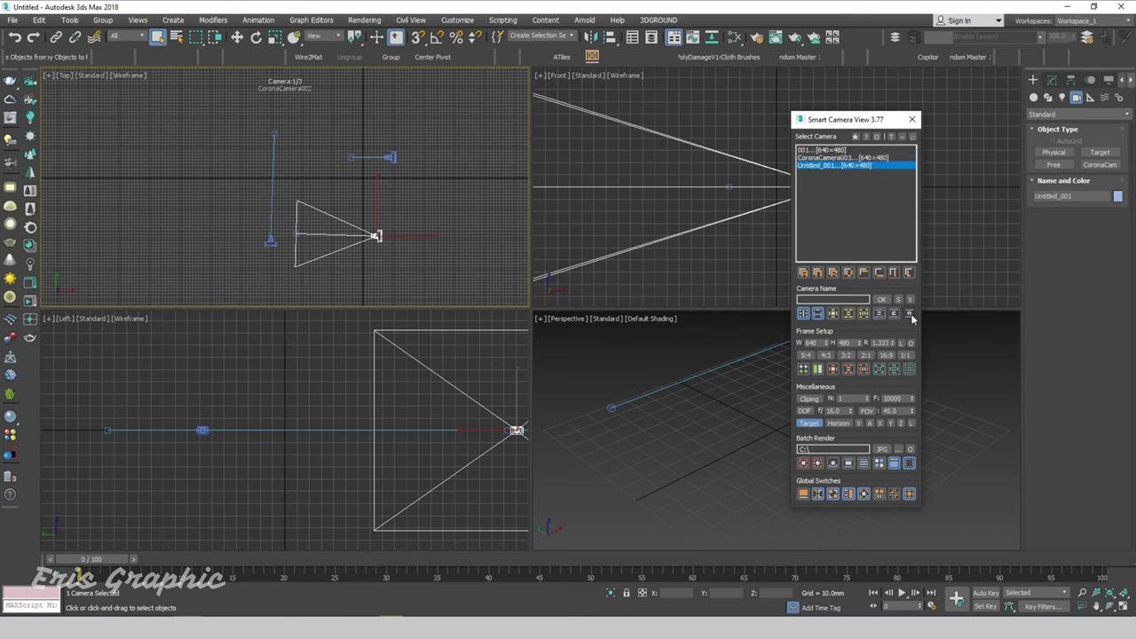
Rename all three cameras 001–003, CoronaCam_001–003, then Untitled_001–003, and reselect them all.
{"action": "left_click", "coordinate": [909, 313], "text": "shift"}
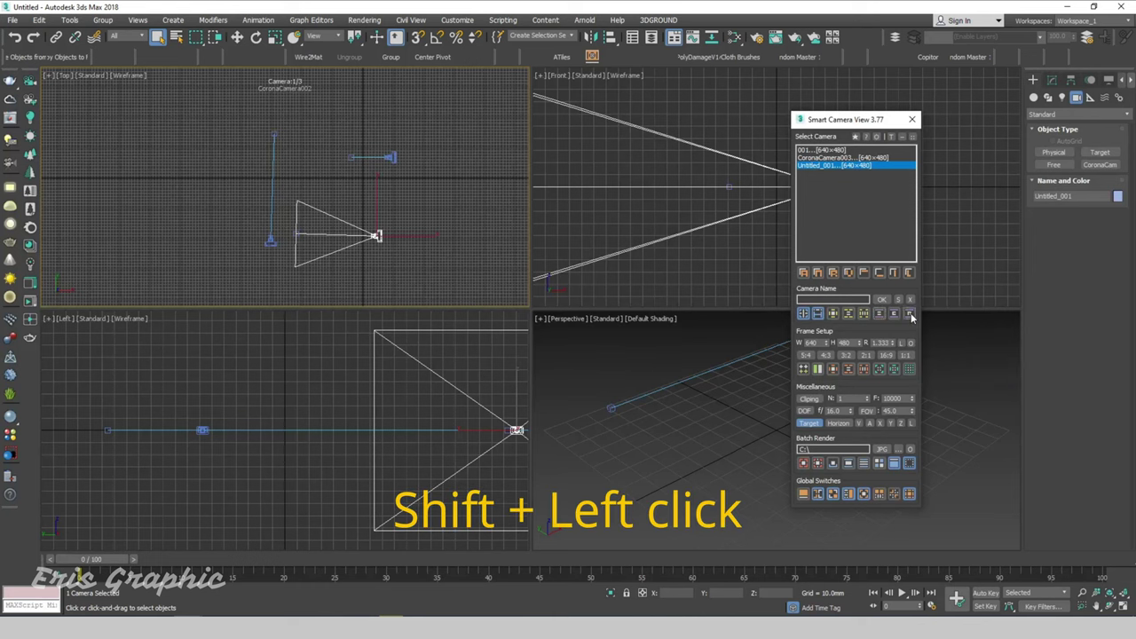
{"action": "left_click", "coordinate": [894, 314], "text": "shift"}
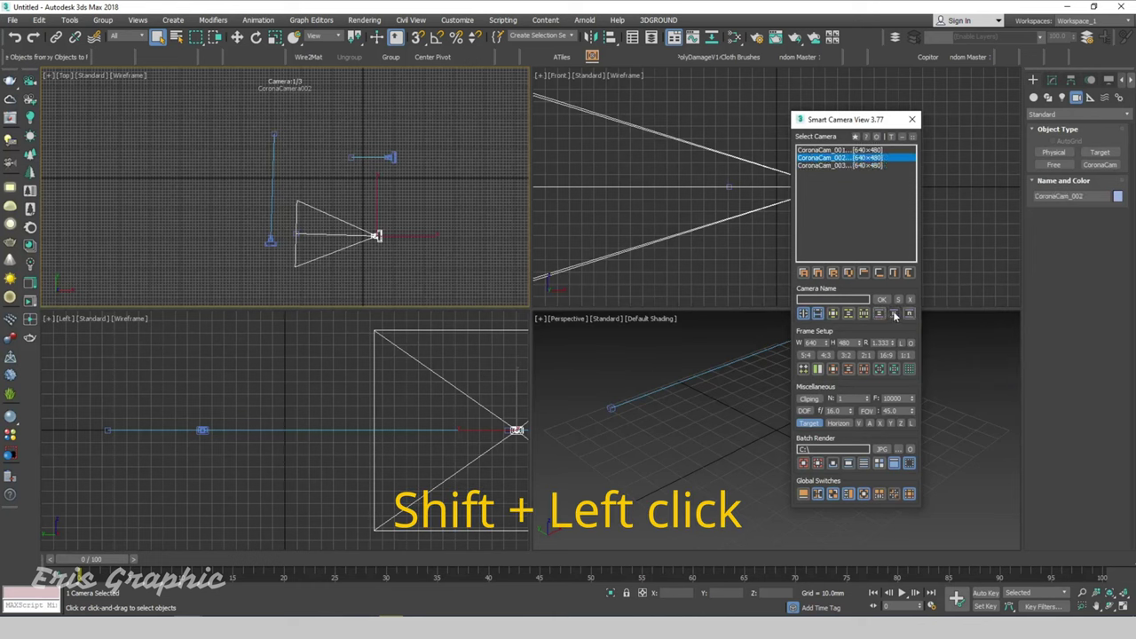
{"action": "left_click", "coordinate": [878, 314], "text": "shift"}
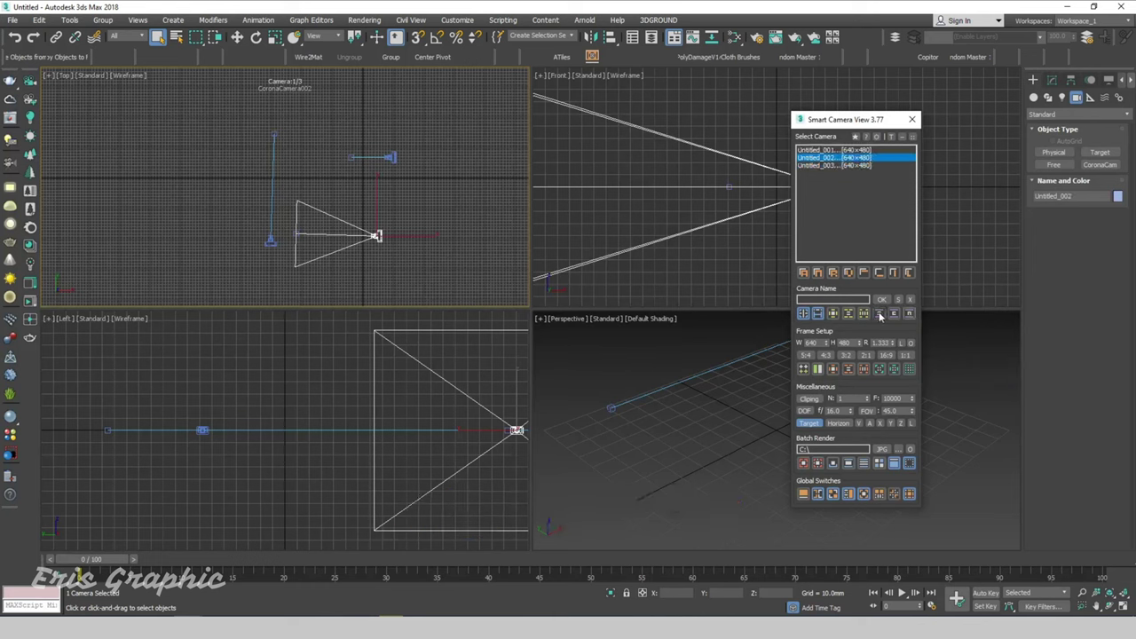
{"action": "left_click", "coordinate": [723, 267]}
{"action": "left_click_drag", "start_coordinate": [448, 121], "coordinate": [203, 278]}
{"action": "type", "text": "living_"}
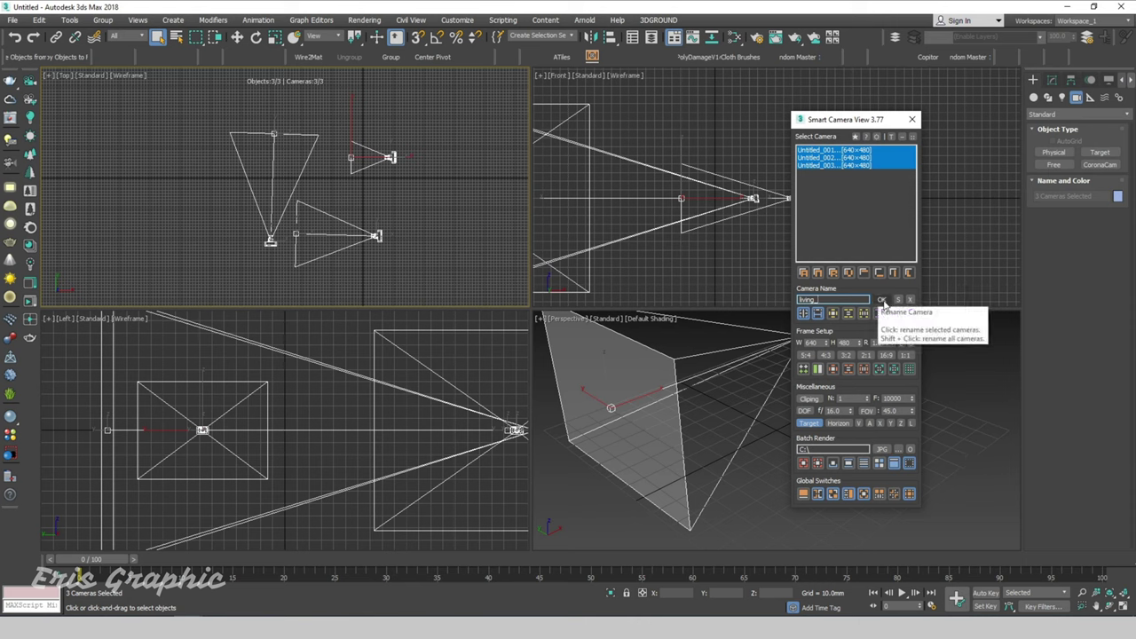
Apply the living_ prefix to all three cameras, then box-select only living_001.
{"action": "left_click", "coordinate": [881, 299]}
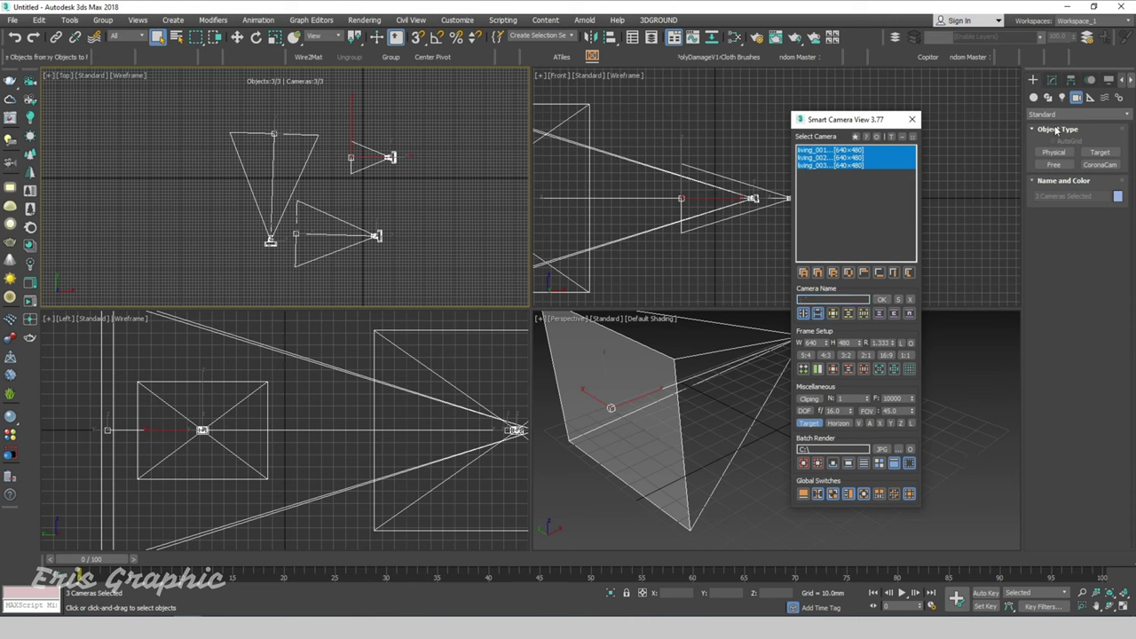
{"action": "left_click", "coordinate": [431, 123]}
{"action": "left_click_drag", "start_coordinate": [410, 142], "coordinate": [366, 168]}
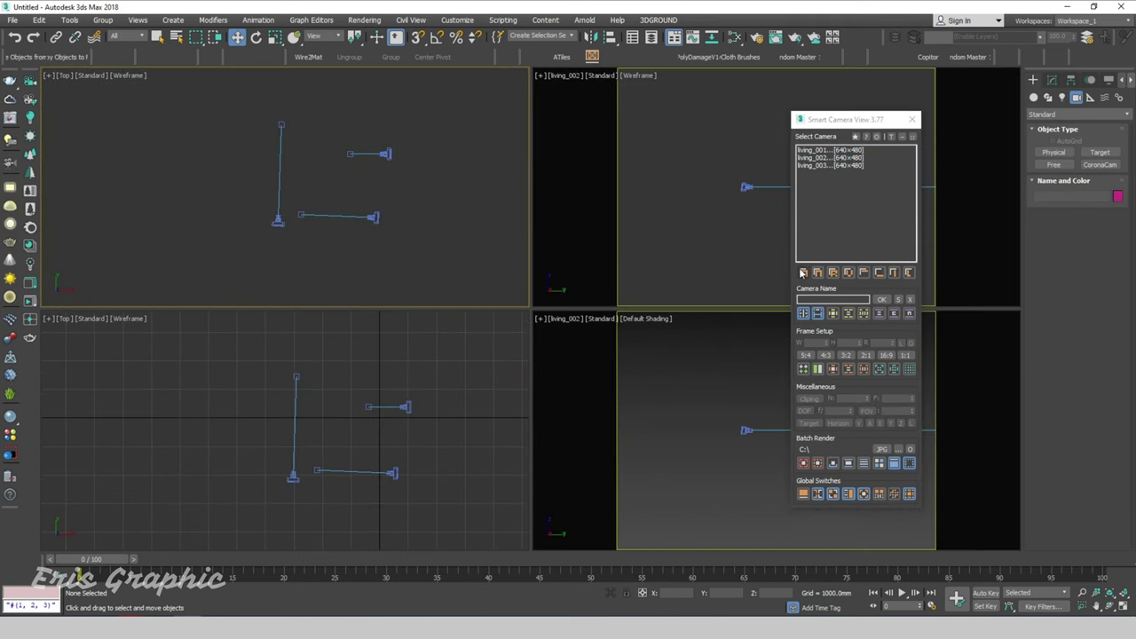
Test Select All and Select None twice, then Select By Name, dismissing its no-camera warning.
{"action": "left_click", "coordinate": [803, 274]}
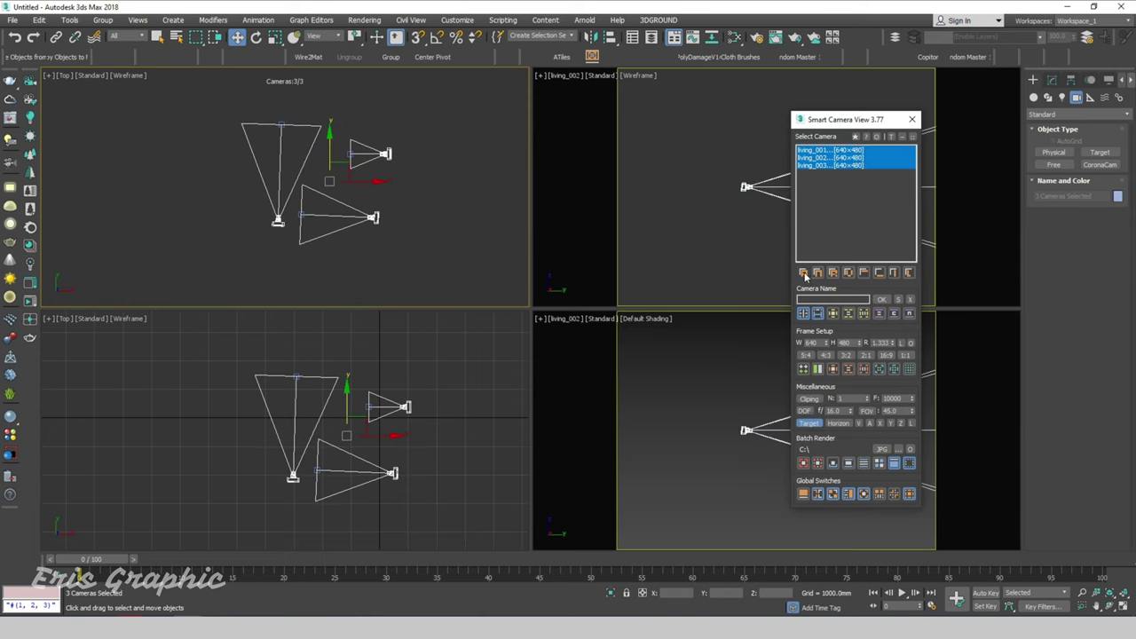
{"action": "left_click", "coordinate": [804, 273]}
{"action": "left_click", "coordinate": [804, 273]}
{"action": "left_click", "coordinate": [804, 273]}
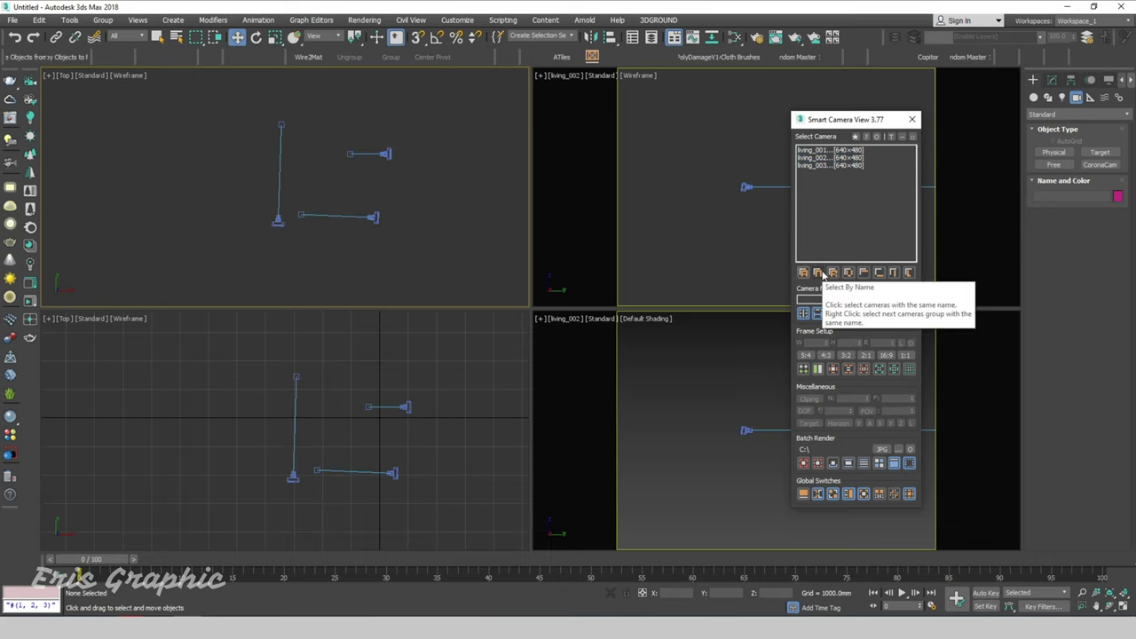
{"action": "left_click", "coordinate": [819, 273]}
{"action": "left_click", "coordinate": [641, 288]}
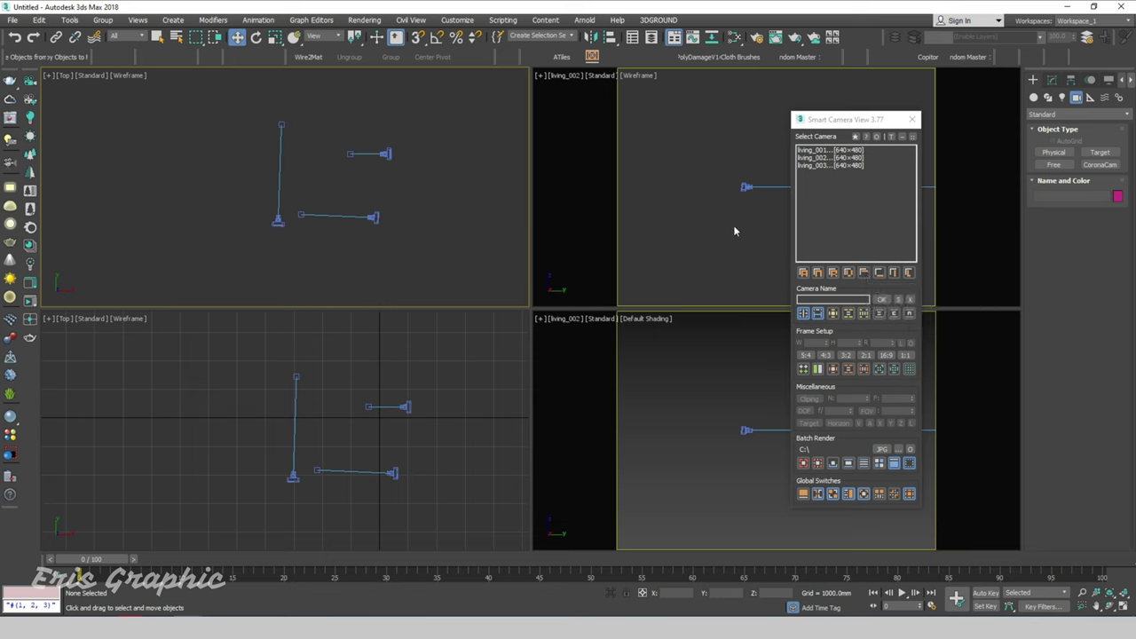
Starting from living_001, step the camera selection forward twice, then back with Previous.
{"action": "left_click", "coordinate": [821, 150]}
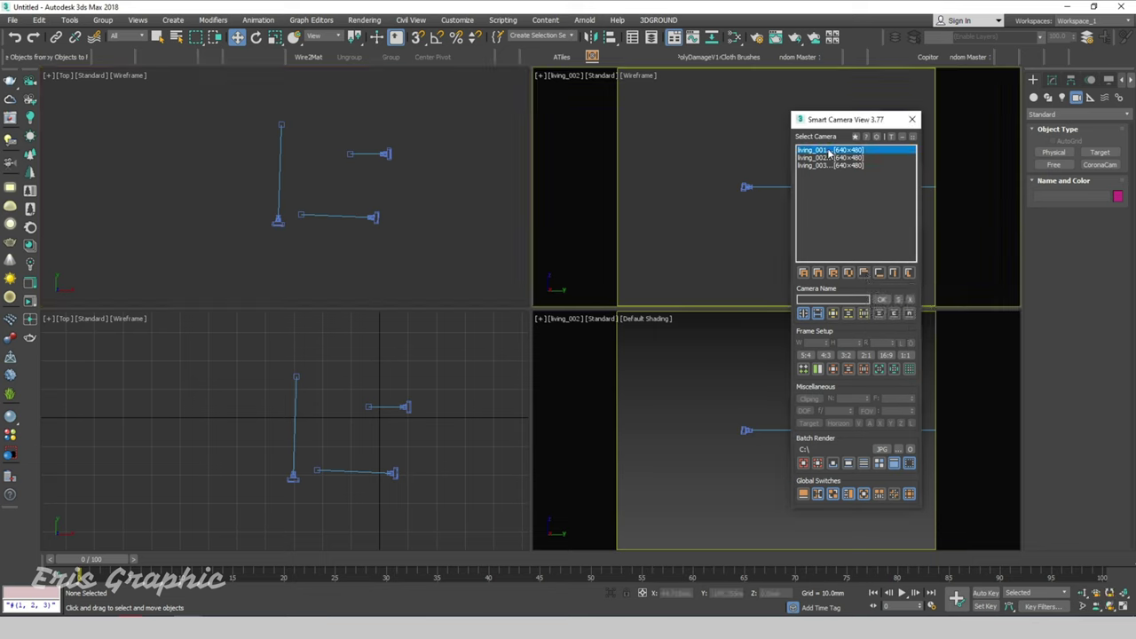
{"action": "left_click", "coordinate": [877, 273]}
{"action": "left_click", "coordinate": [877, 274]}
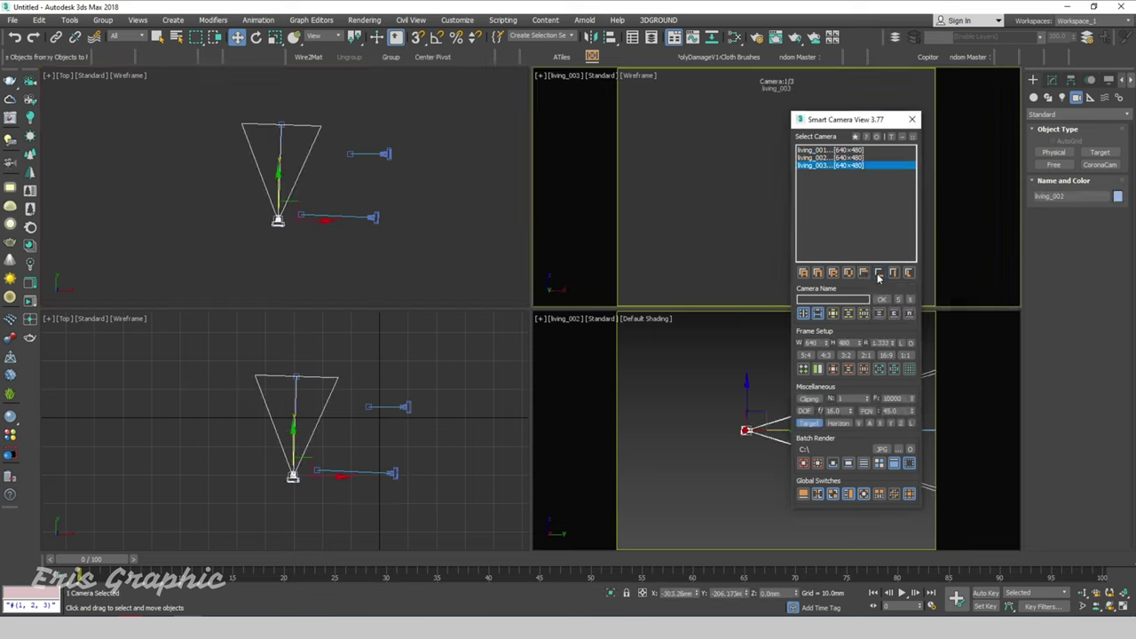
{"action": "left_click", "coordinate": [843, 151]}
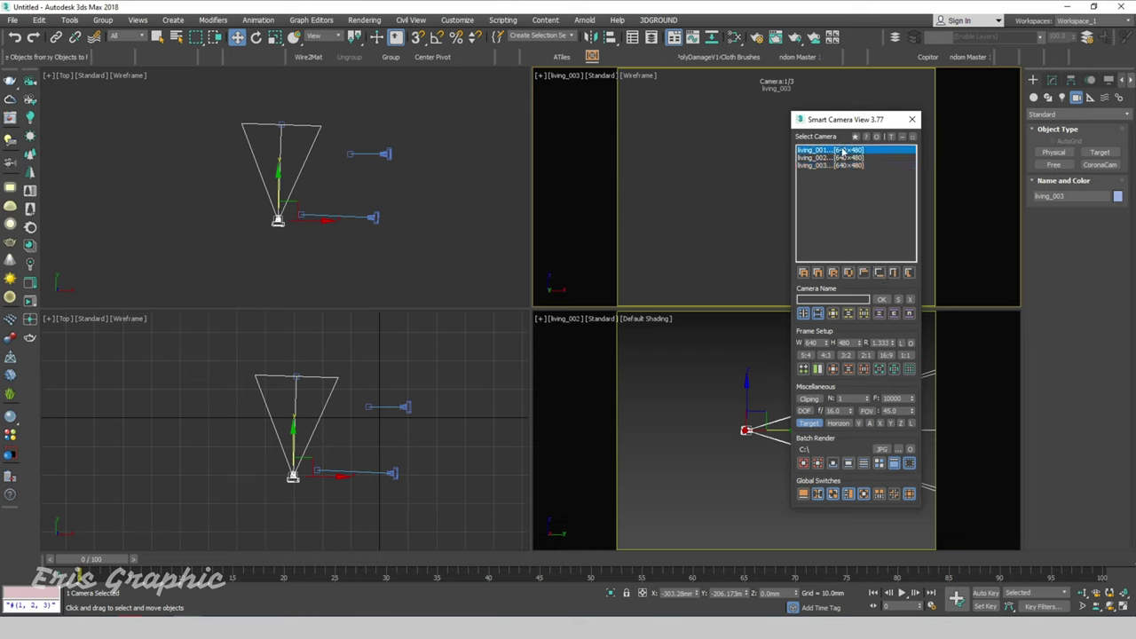
{"action": "left_click", "coordinate": [843, 166]}
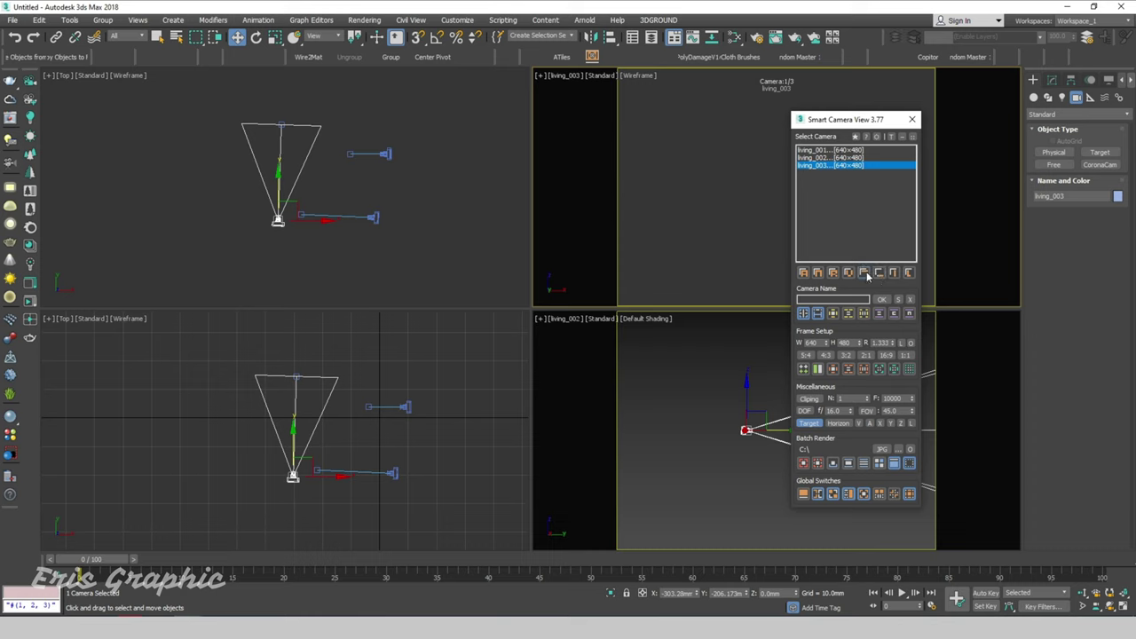
{"action": "left_click", "coordinate": [865, 273]}
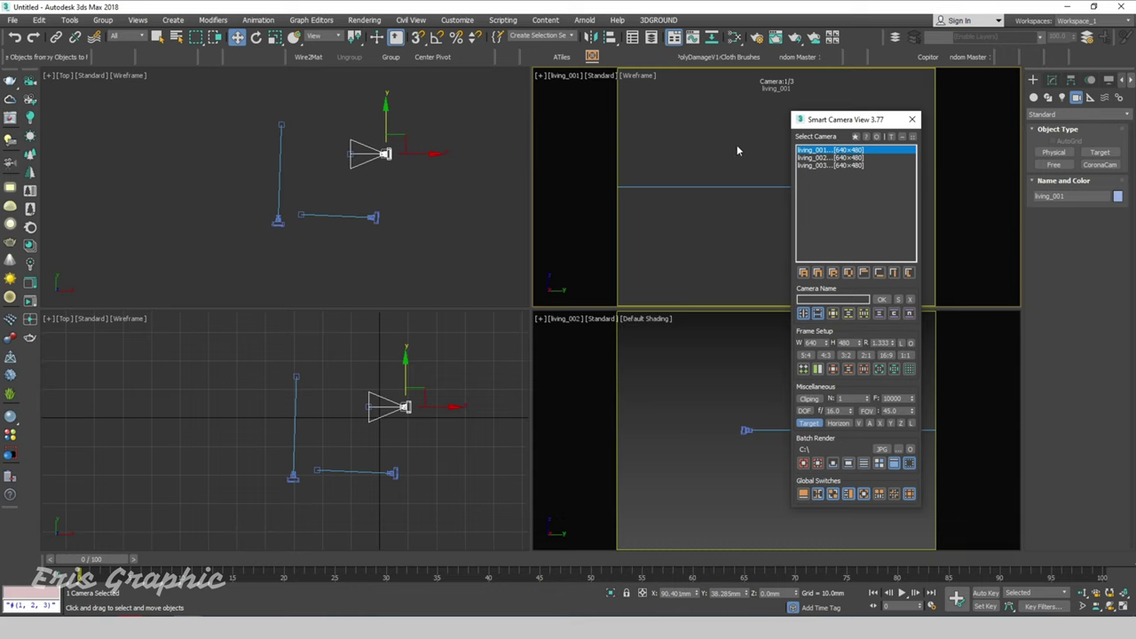
Invert the camera selection four times, ending on living_001, and lock the selection.
{"action": "left_click", "coordinate": [895, 273]}
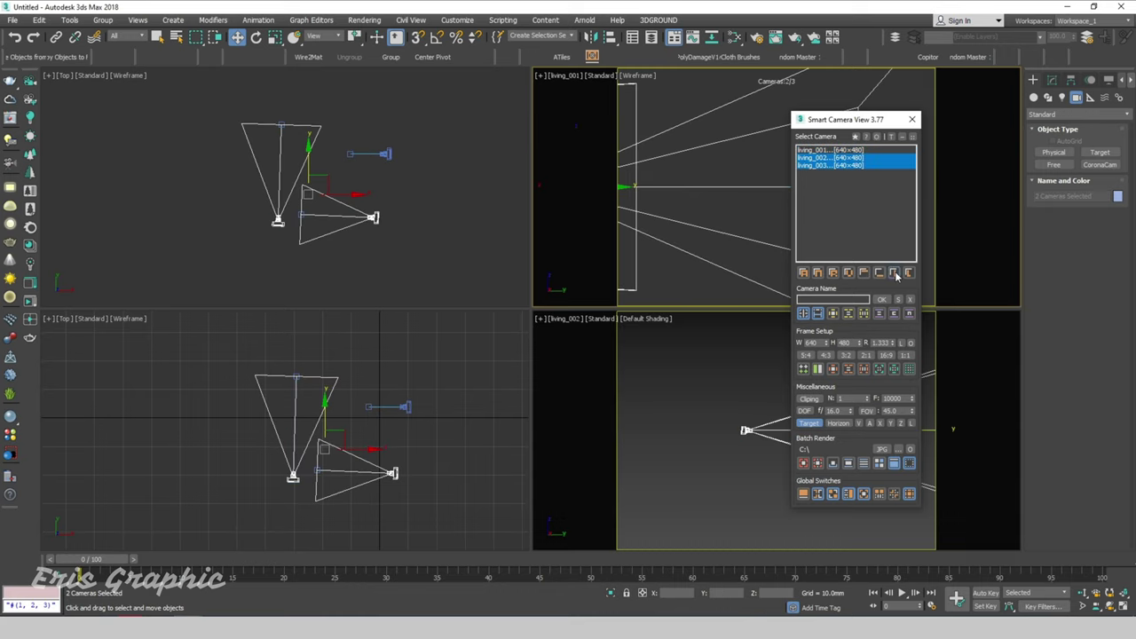
{"action": "left_click", "coordinate": [894, 273]}
{"action": "left_click", "coordinate": [895, 273]}
{"action": "left_click", "coordinate": [894, 274]}
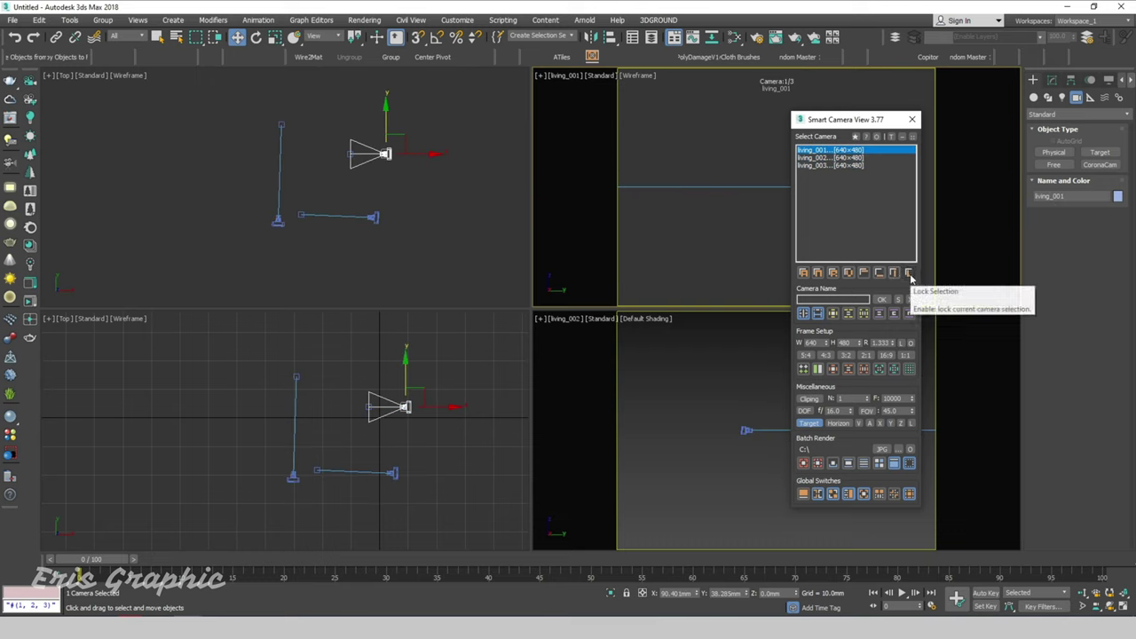
{"action": "left_click", "coordinate": [908, 273]}
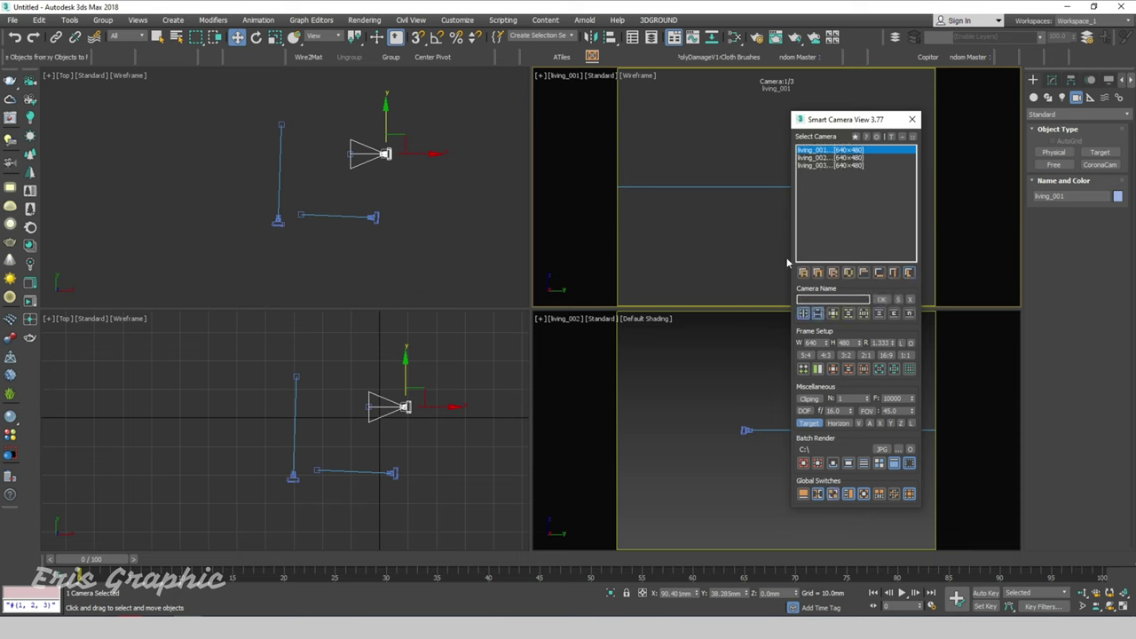
Clear the selection, then look through living_001, living_002 and living_003 from the camera list.
{"action": "left_click", "coordinate": [460, 175]}
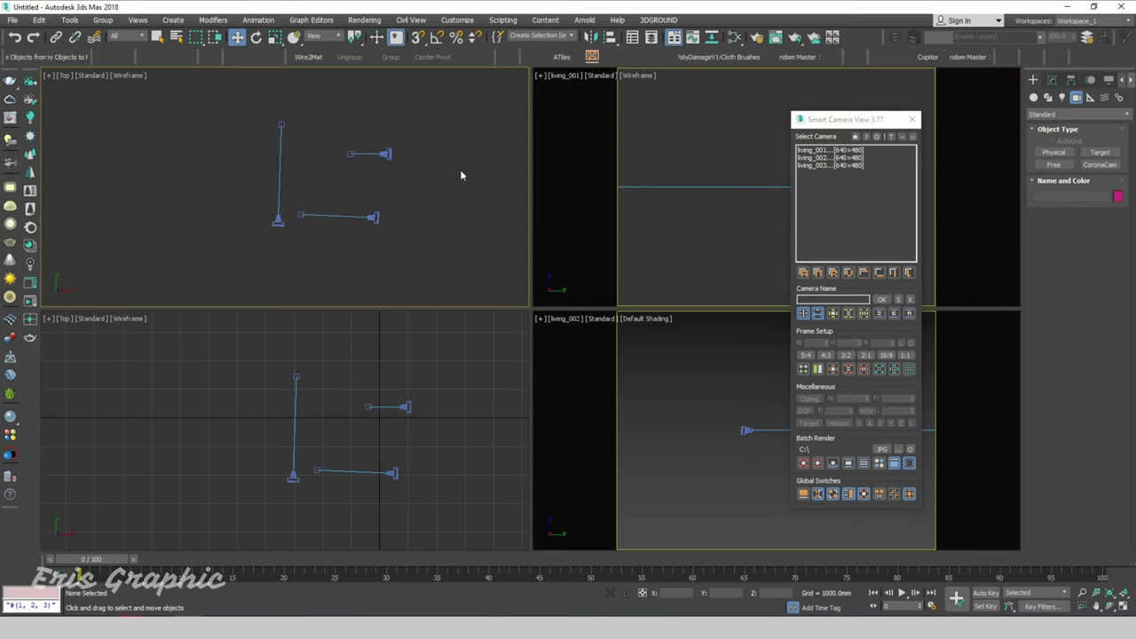
{"action": "left_click_drag", "start_coordinate": [414, 142], "coordinate": [325, 162]}
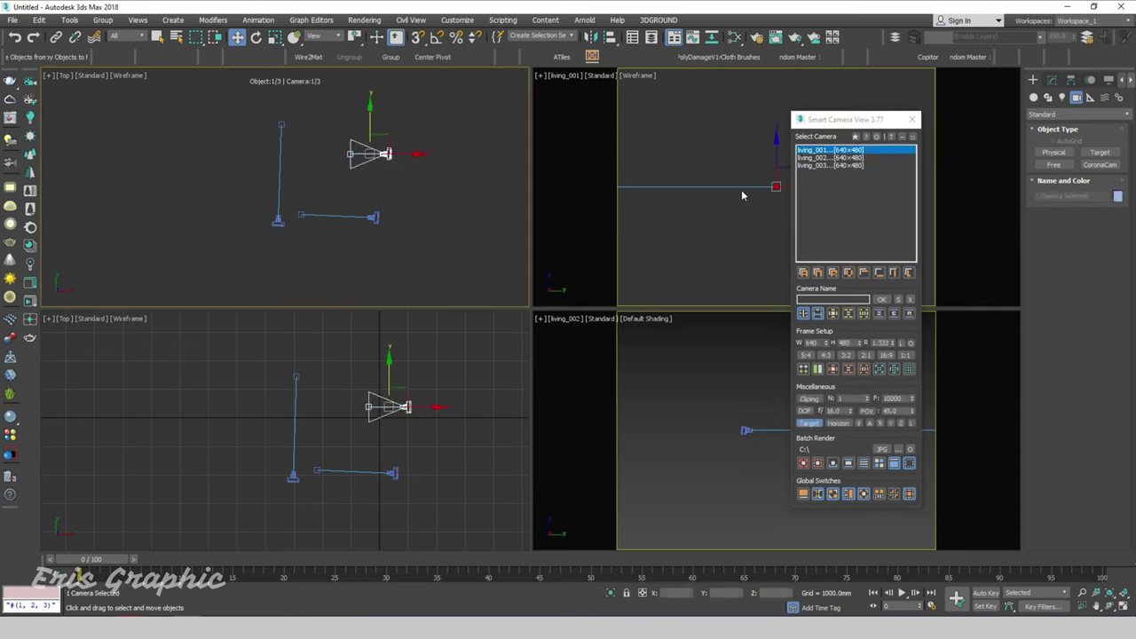
{"action": "left_click", "coordinate": [678, 147]}
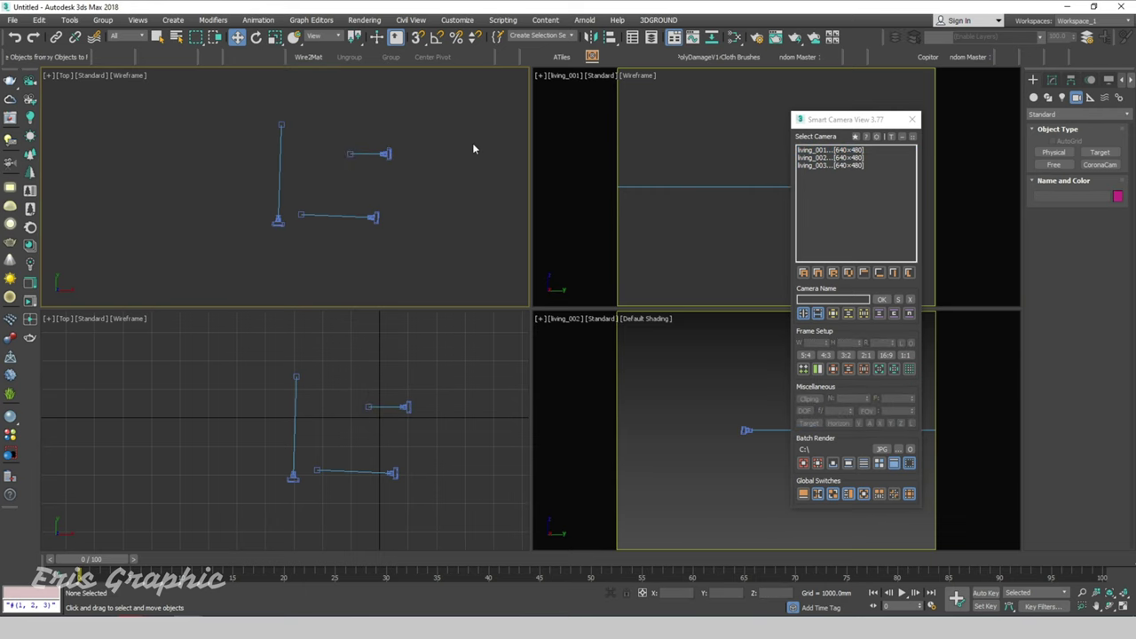
{"action": "left_click", "coordinate": [849, 151]}
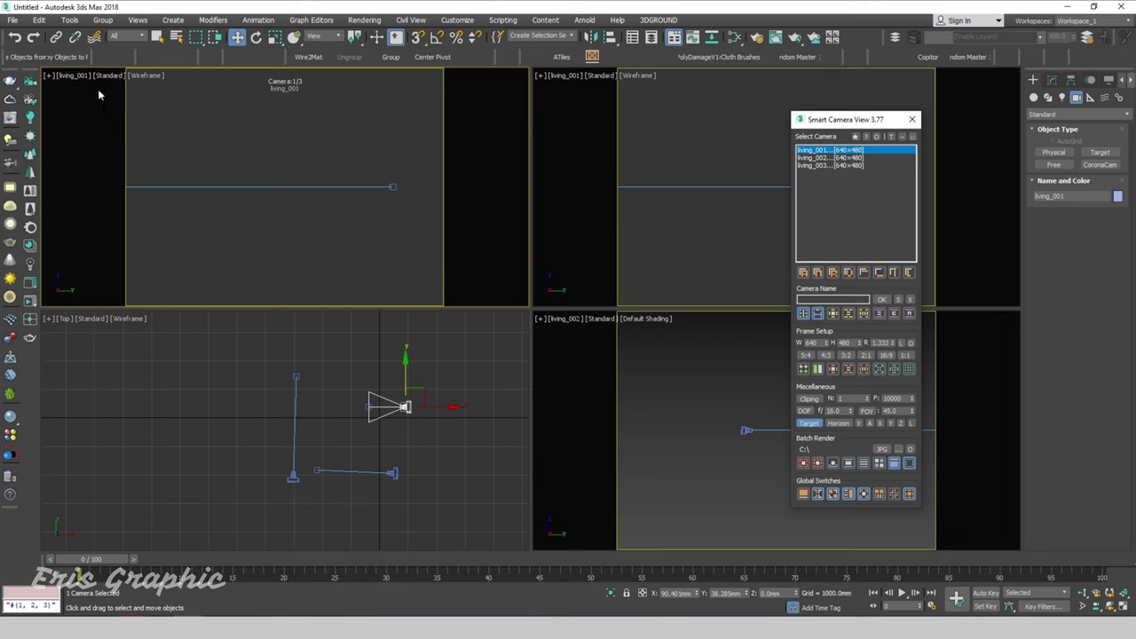
{"action": "left_click", "coordinate": [850, 158]}
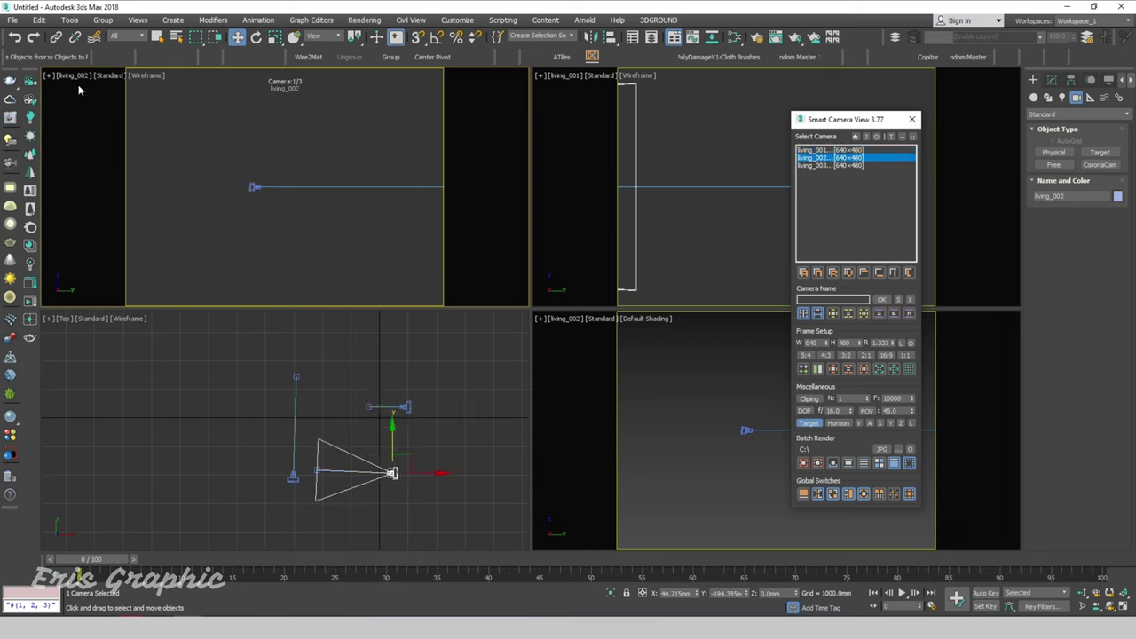
{"action": "left_click", "coordinate": [821, 166]}
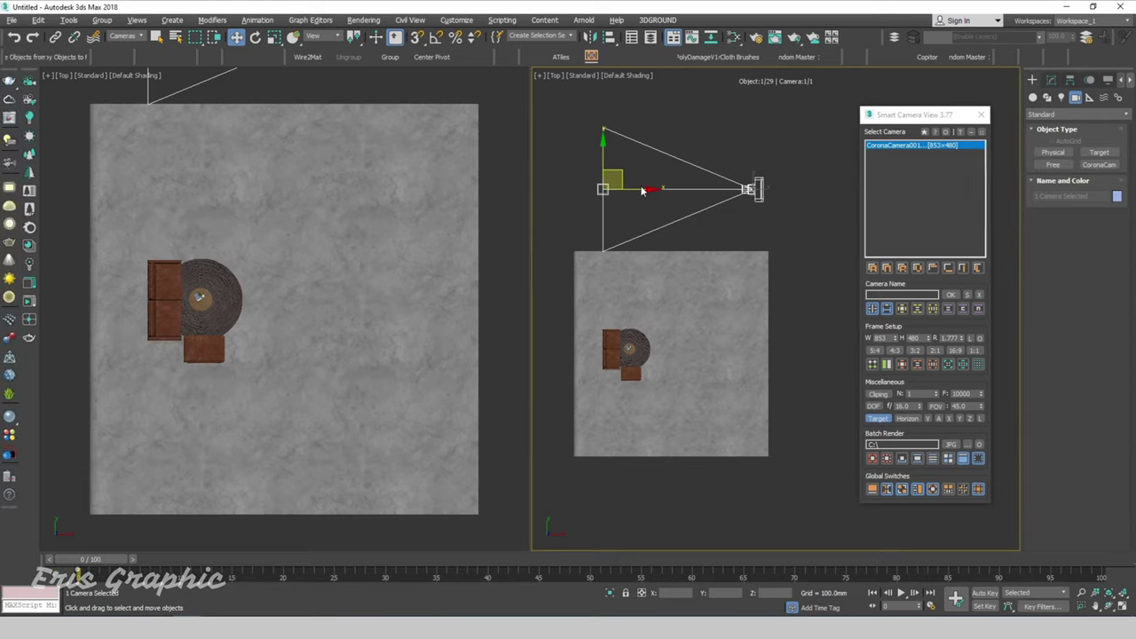
Move the camera and target over the sofa in Top, then raise the camera in Front view.
{"action": "left_click_drag", "start_coordinate": [620, 173], "coordinate": [632, 331]}
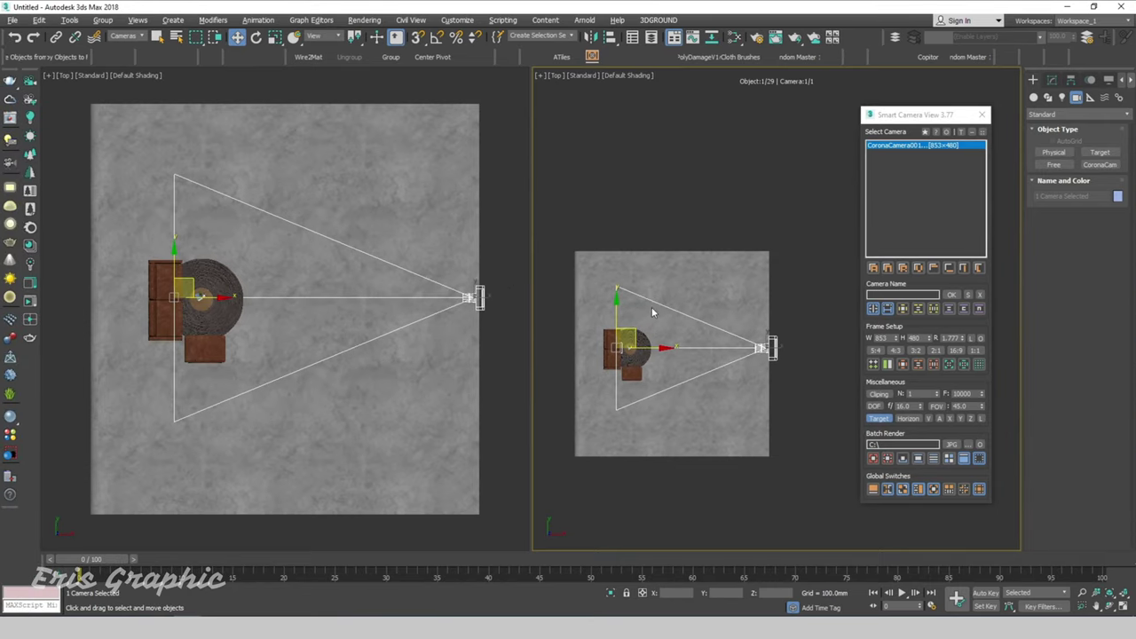
{"action": "key", "text": "f"}
{"action": "scroll", "coordinate": [666, 299], "scroll_direction": "down", "scroll_amount": 3}
{"action": "scroll", "coordinate": [598, 302], "scroll_direction": "up", "scroll_amount": 6}
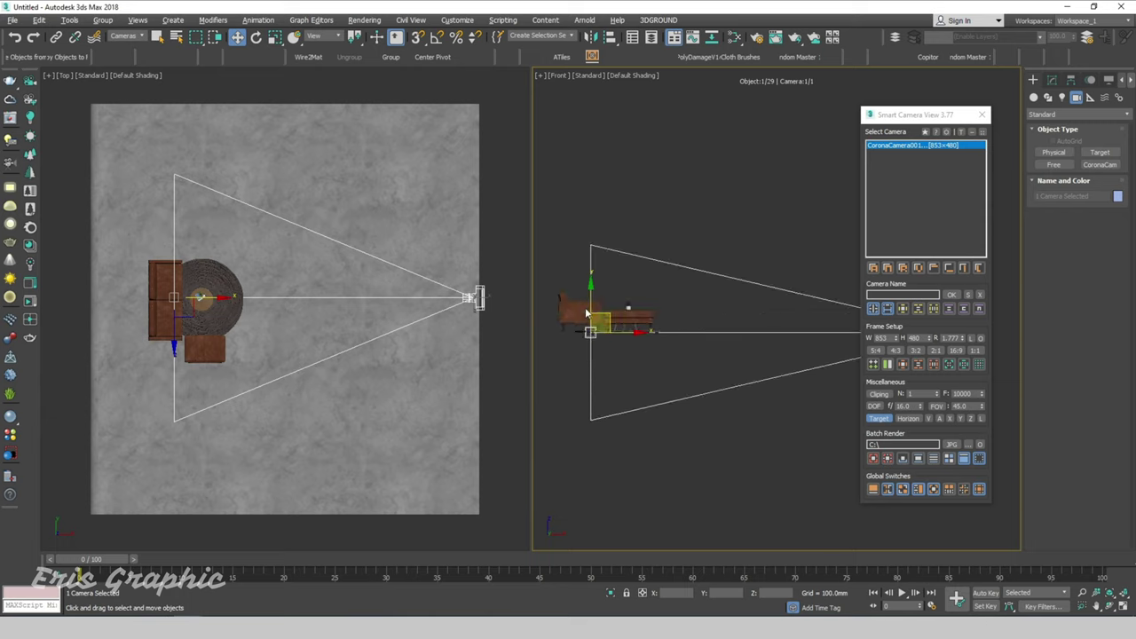
{"action": "left_click_drag", "start_coordinate": [587, 292], "coordinate": [586, 276]}
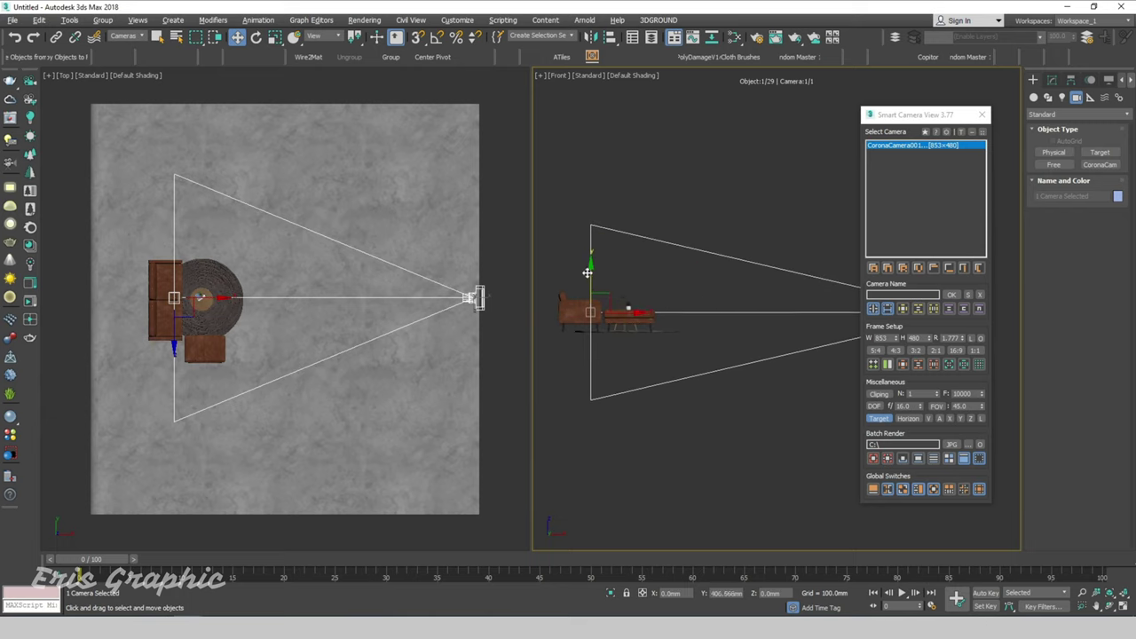
{"action": "scroll", "coordinate": [572, 289], "scroll_direction": "down", "scroll_amount": 2}
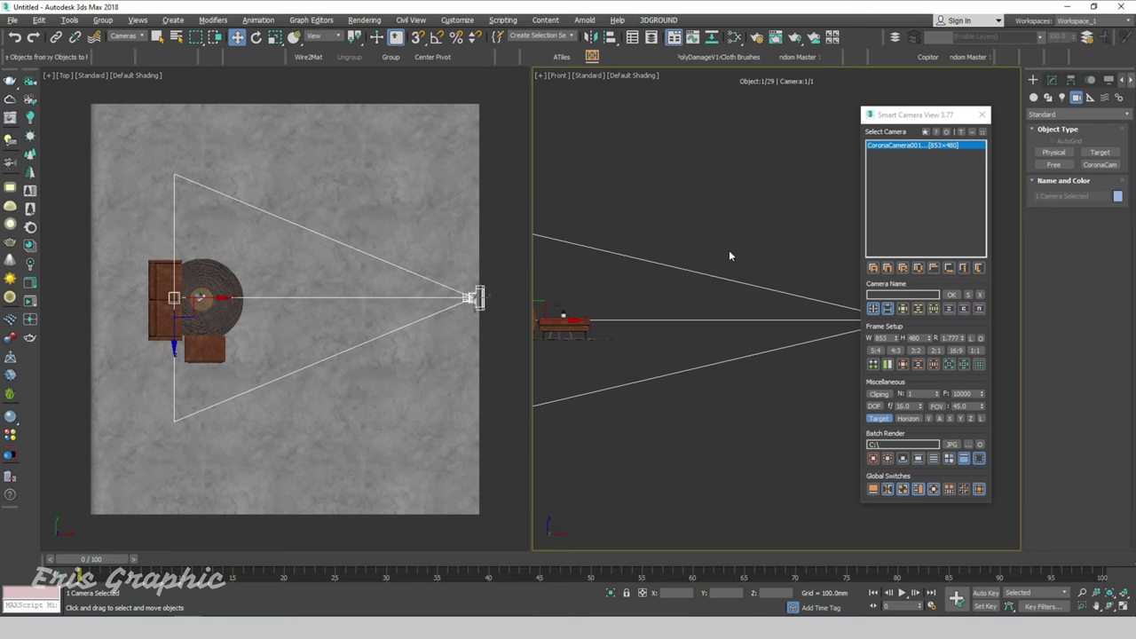
{"action": "scroll", "coordinate": [728, 256], "scroll_direction": "down", "scroll_amount": 2}
{"action": "left_click_drag", "start_coordinate": [811, 246], "coordinate": [742, 302]}
{"action": "scroll", "coordinate": [608, 264], "scroll_direction": "up", "scroll_amount": 2}
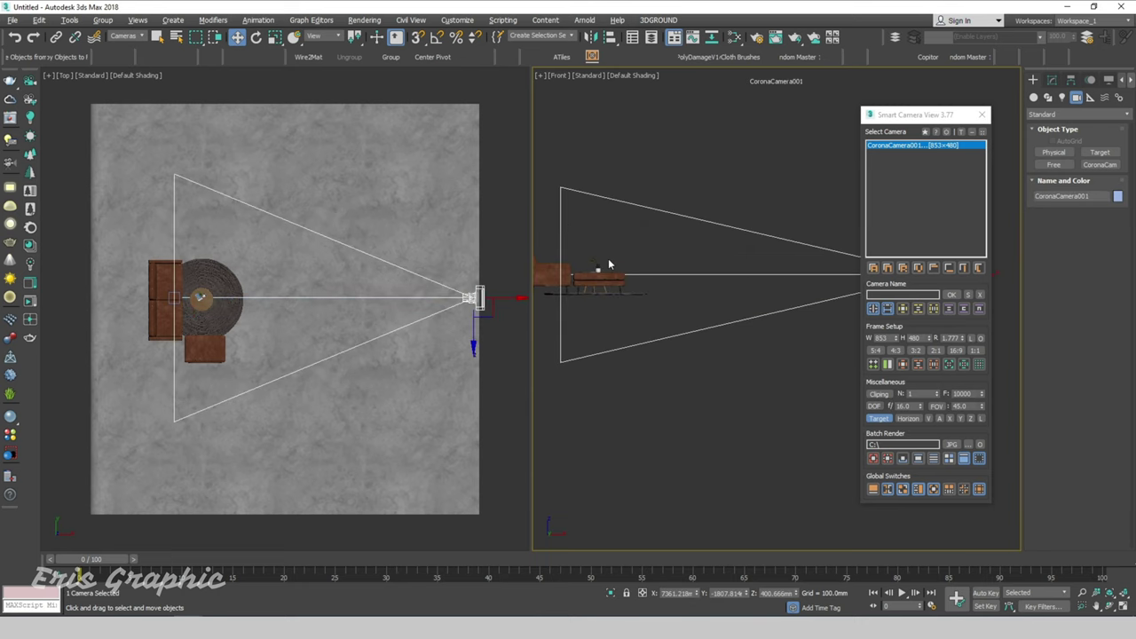
{"action": "left_click", "coordinate": [440, 142]}
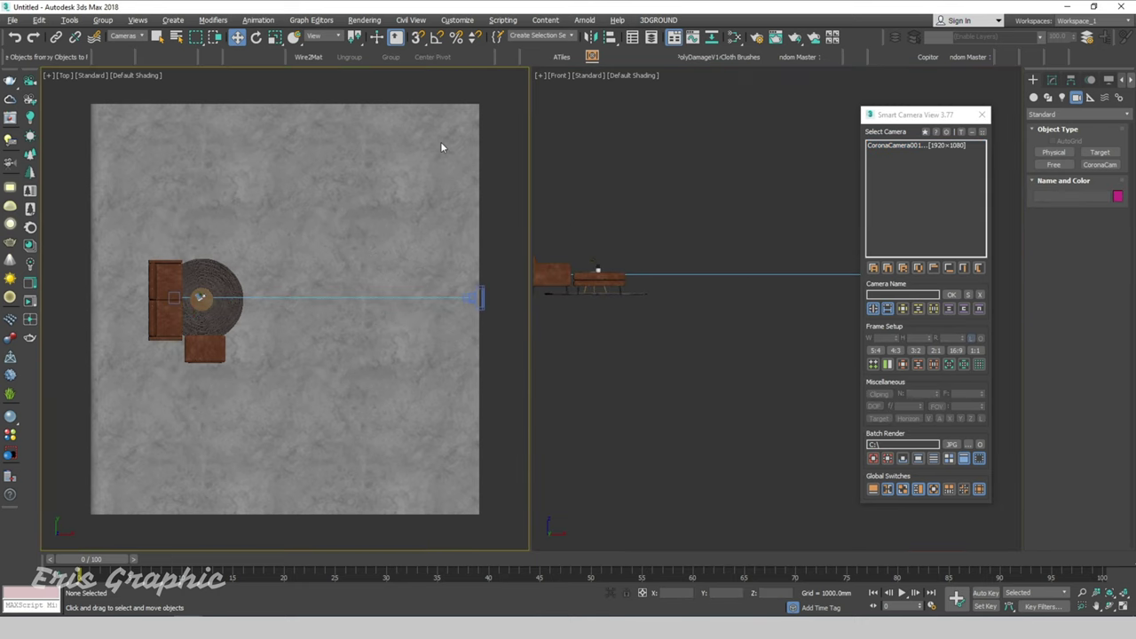
Look through CoronaCamera001 at the sofa and toggle the safe frame off and on.
{"action": "key", "text": "c"}
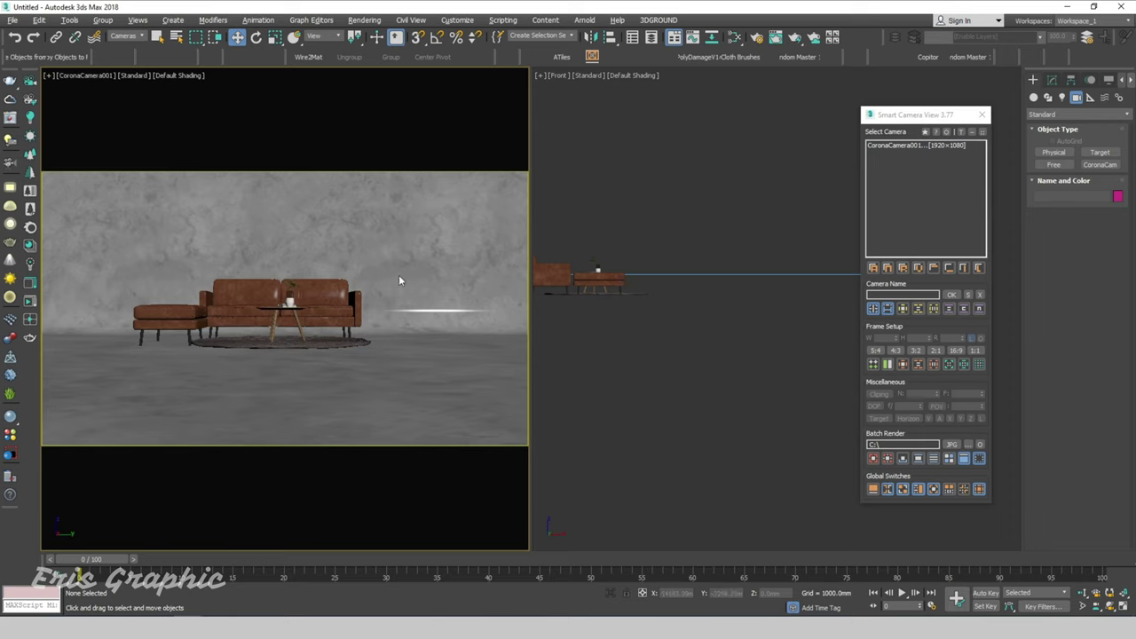
{"action": "key", "text": "shift+f"}
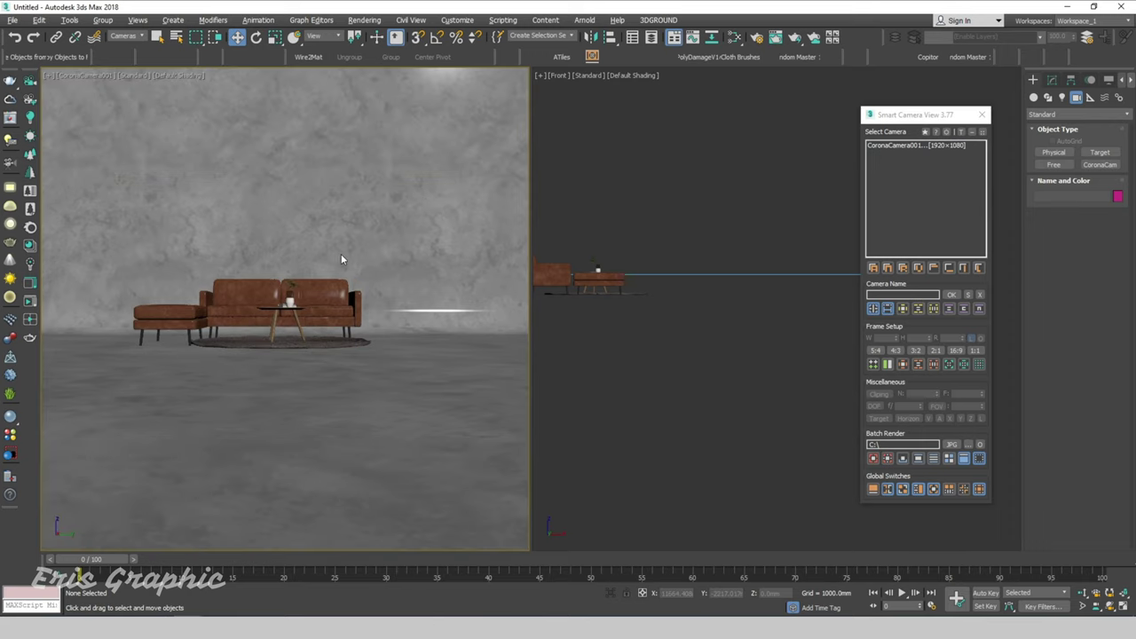
{"action": "key", "text": "shift+f"}
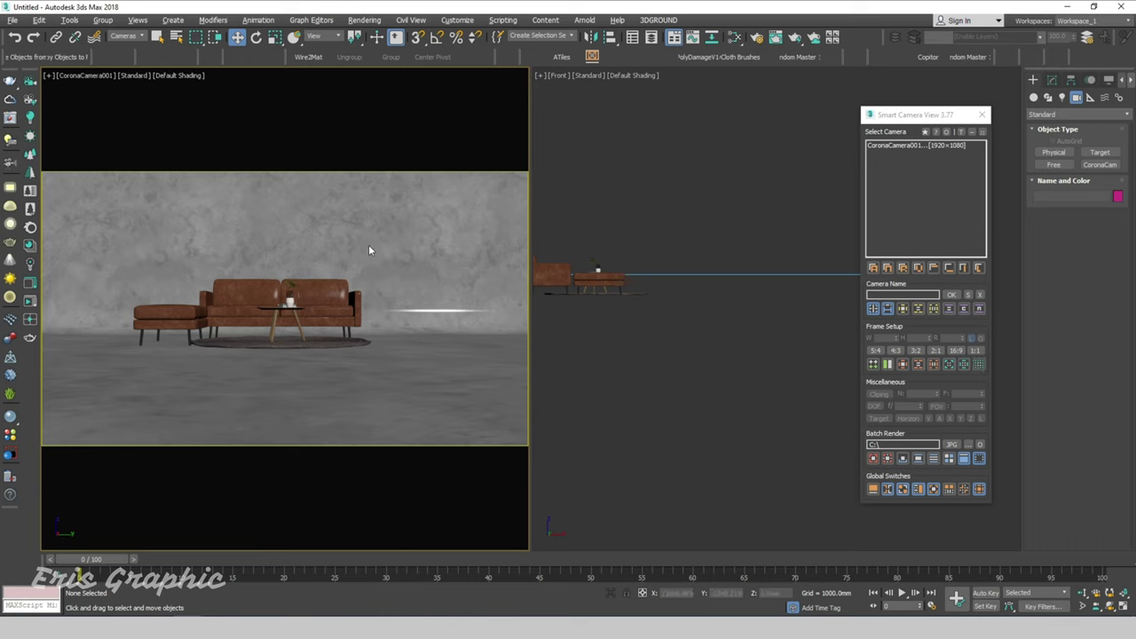
Try 4:5 and 3:4, settle CoronaCamera001 on 4:3 1440x1080, and show it in Front viewport.
{"action": "left_click", "coordinate": [917, 351]}
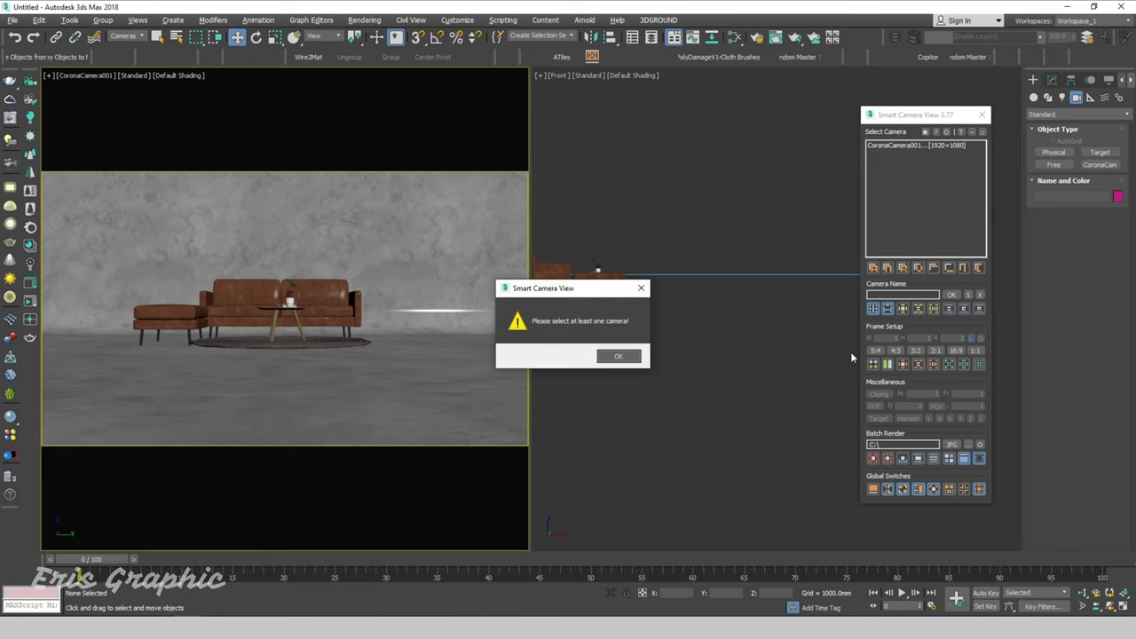
{"action": "left_click", "coordinate": [641, 289]}
{"action": "left_click", "coordinate": [914, 144]}
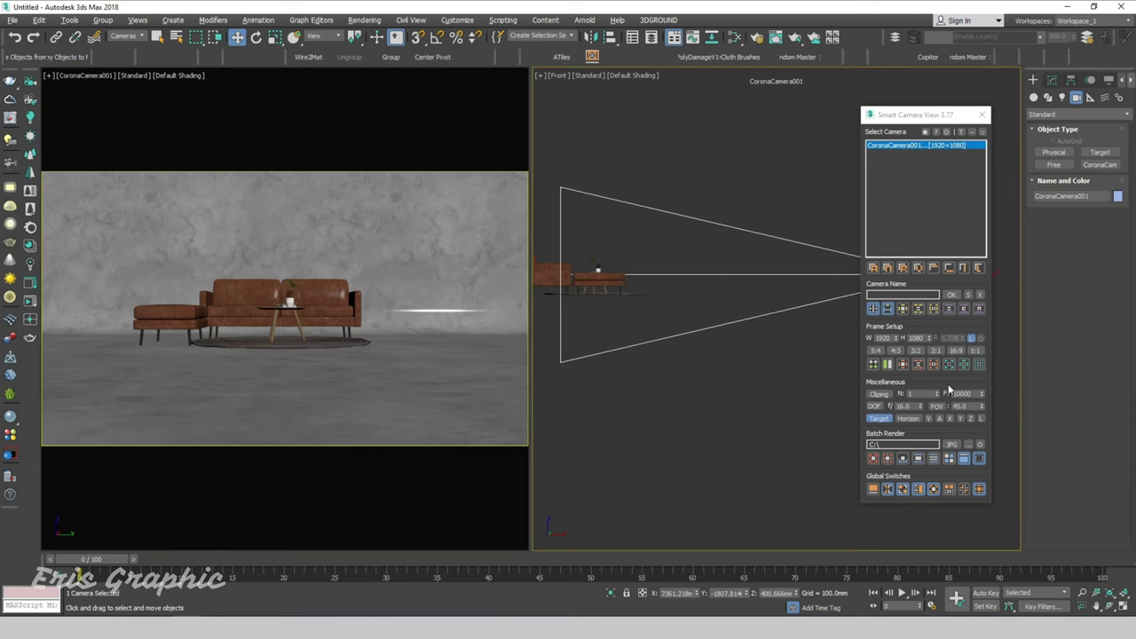
{"action": "scroll", "coordinate": [768, 254], "scroll_direction": "down", "scroll_amount": 3}
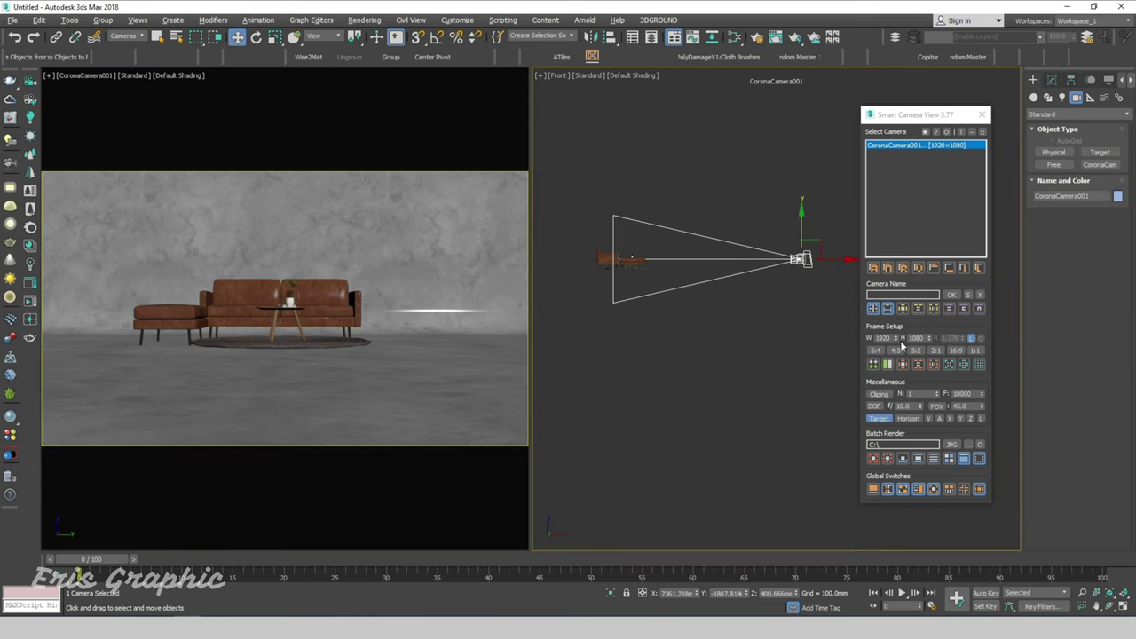
{"action": "left_click", "coordinate": [877, 350]}
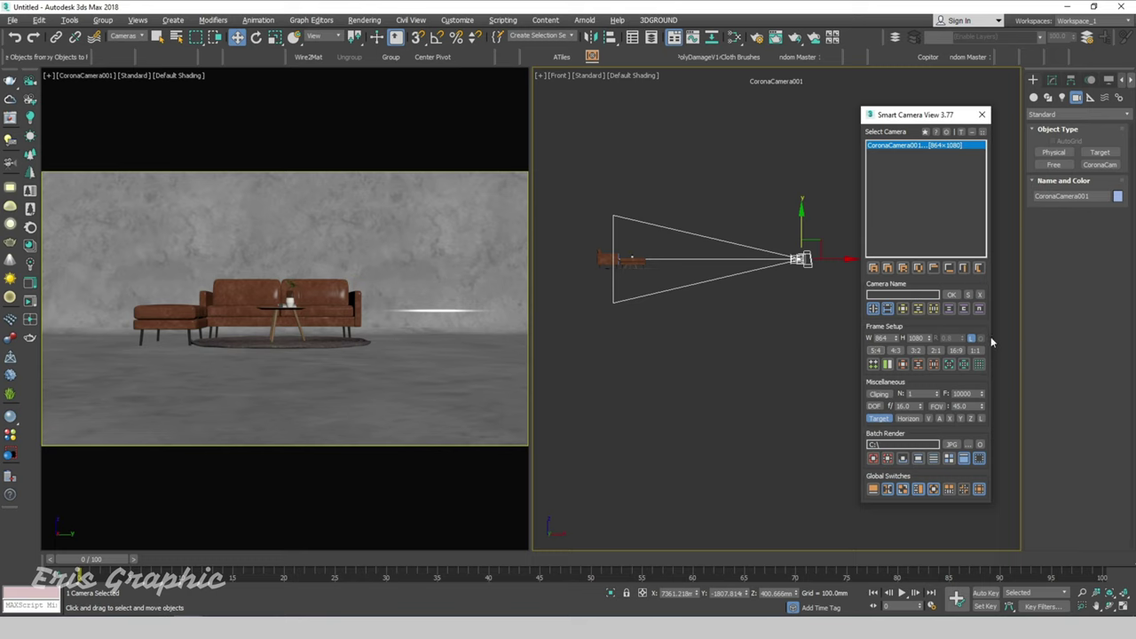
{"action": "left_click", "coordinate": [898, 351]}
{"action": "left_click", "coordinate": [898, 351]}
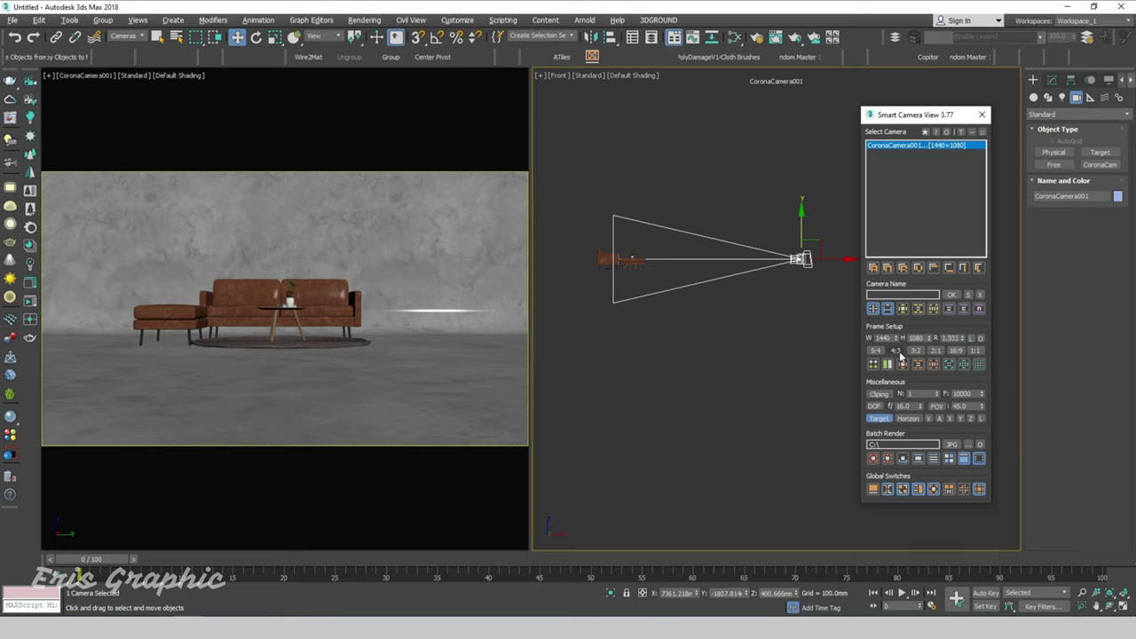
{"action": "double_click", "coordinate": [903, 144]}
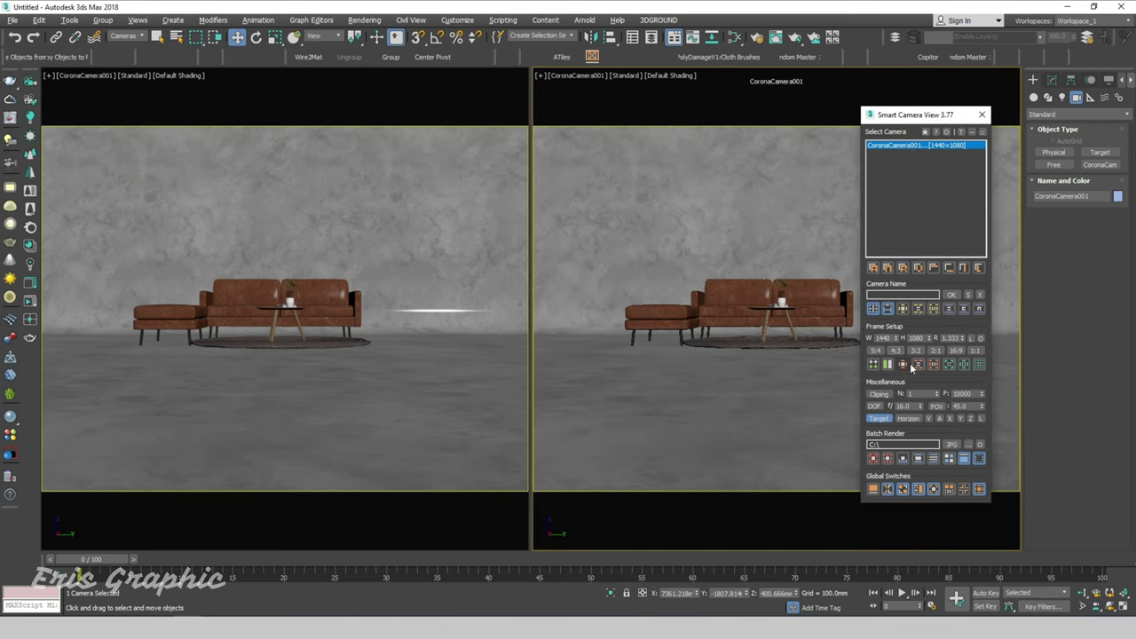
Try 2:3, 5:4, 2:1, 16:9 and 1:1 frames, ending at 16:9.
{"action": "left_click", "coordinate": [915, 350]}
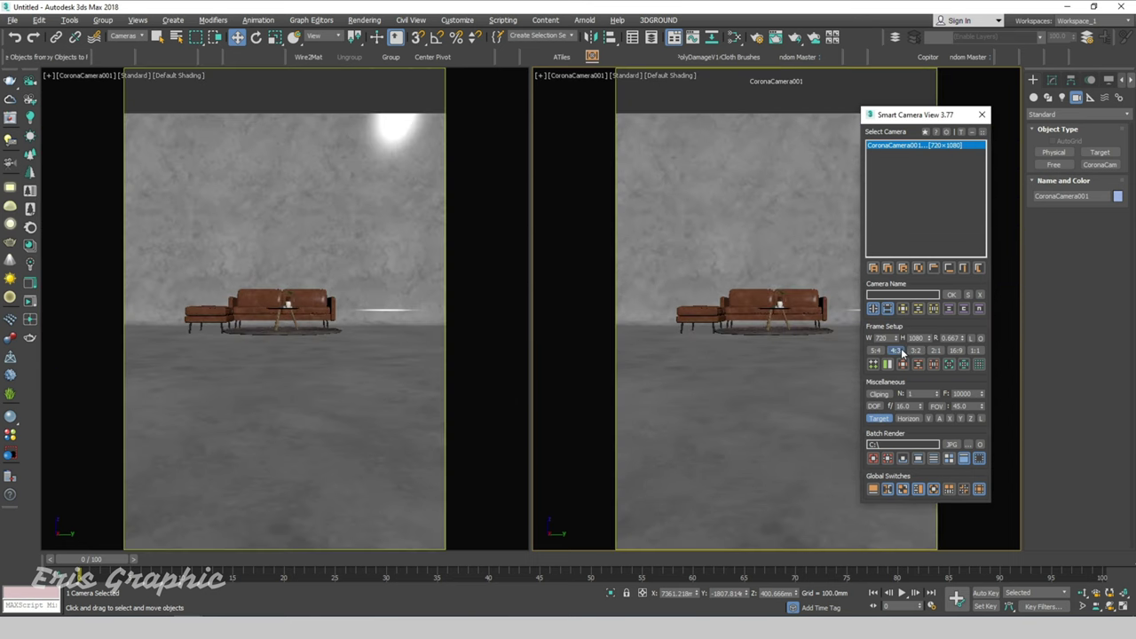
{"action": "left_click", "coordinate": [876, 350]}
{"action": "left_click", "coordinate": [934, 351]}
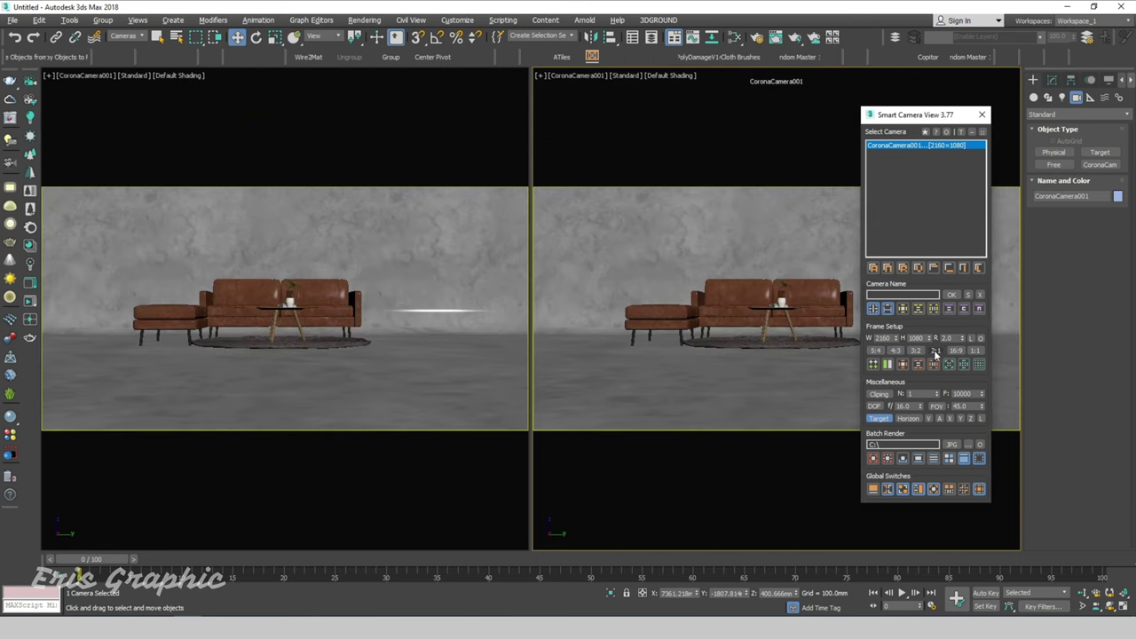
{"action": "left_click", "coordinate": [956, 351]}
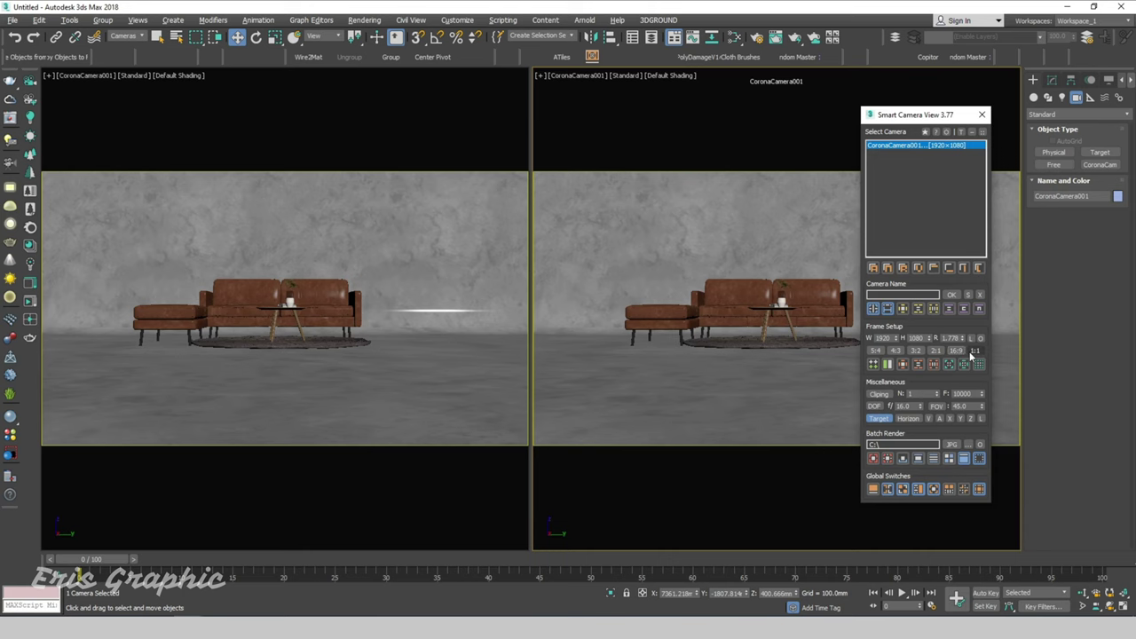
{"action": "left_click", "coordinate": [975, 351]}
{"action": "left_click", "coordinate": [956, 352]}
Lock the aspect ratio, adjust the width to 1920x1081, and activate the right viewport.
{"action": "left_click", "coordinate": [970, 338]}
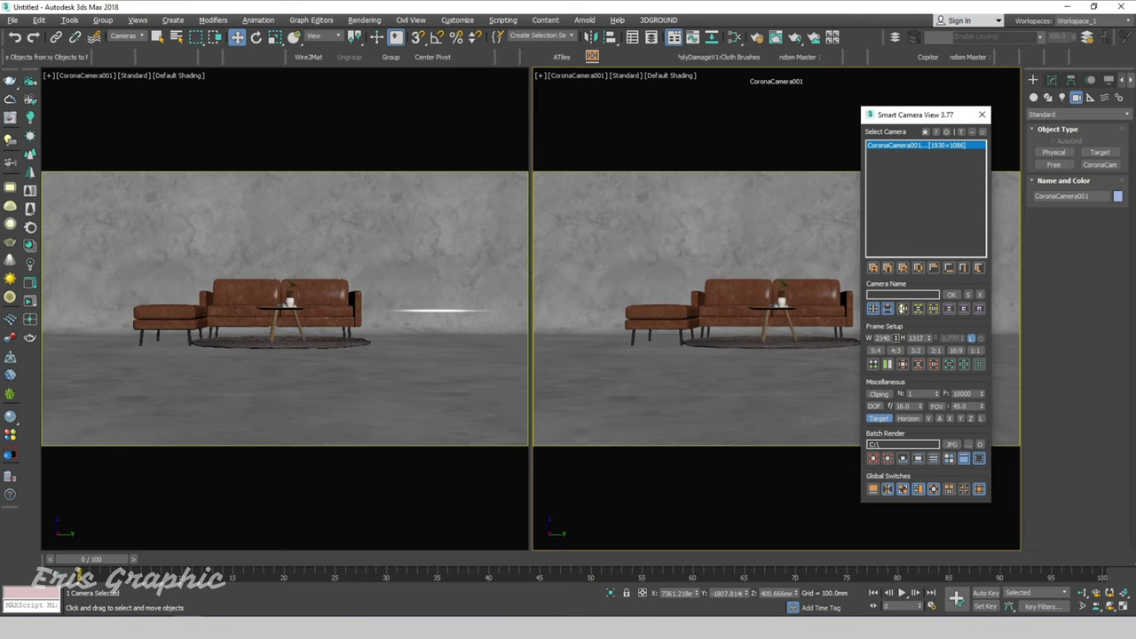
{"action": "left_click_drag", "start_coordinate": [896, 342], "coordinate": [903, 266]}
{"action": "left_click", "coordinate": [881, 338]}
{"action": "type", "text": "1920"}
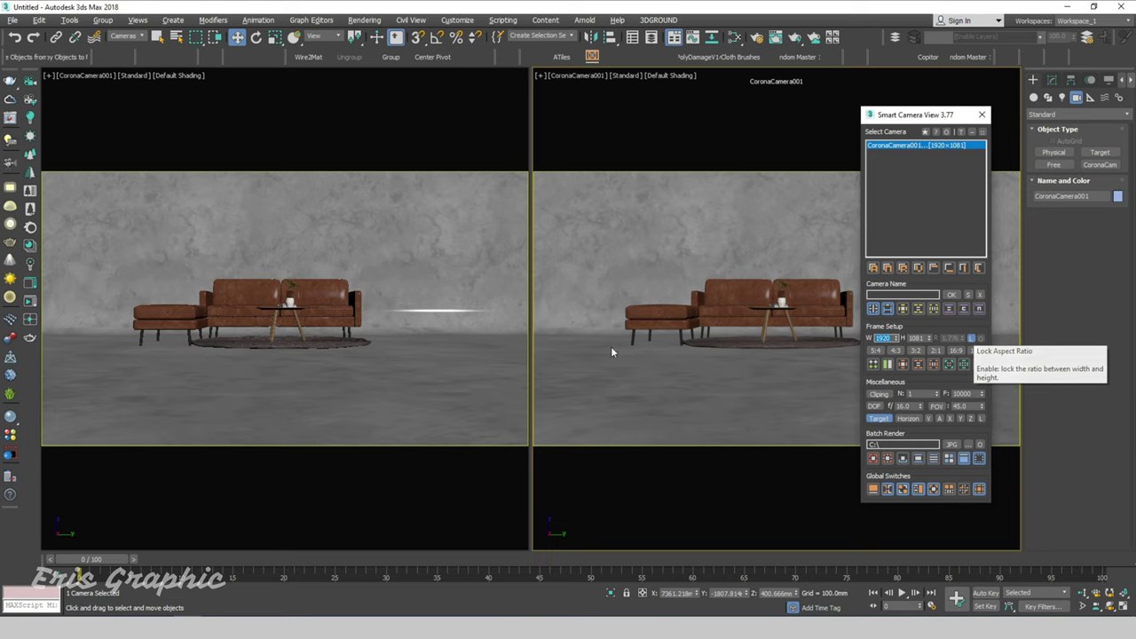
{"action": "left_click", "coordinate": [686, 247]}
In the Top view, move CoronaCamera001 and its target closer to the sofa.
{"action": "key", "text": "t"}
{"action": "scroll", "coordinate": [692, 293], "scroll_direction": "up", "scroll_amount": 5}
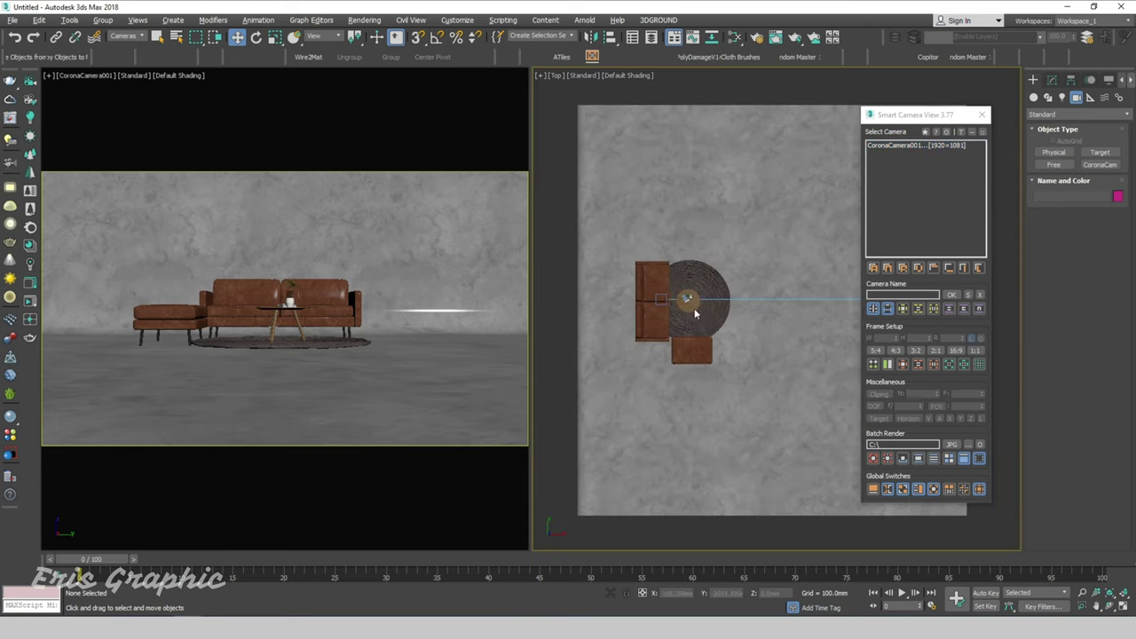
{"action": "scroll", "coordinate": [802, 309], "scroll_direction": "down", "scroll_amount": 4}
{"action": "scroll", "coordinate": [785, 298], "scroll_direction": "up", "scroll_amount": 3}
{"action": "left_click", "coordinate": [768, 302]}
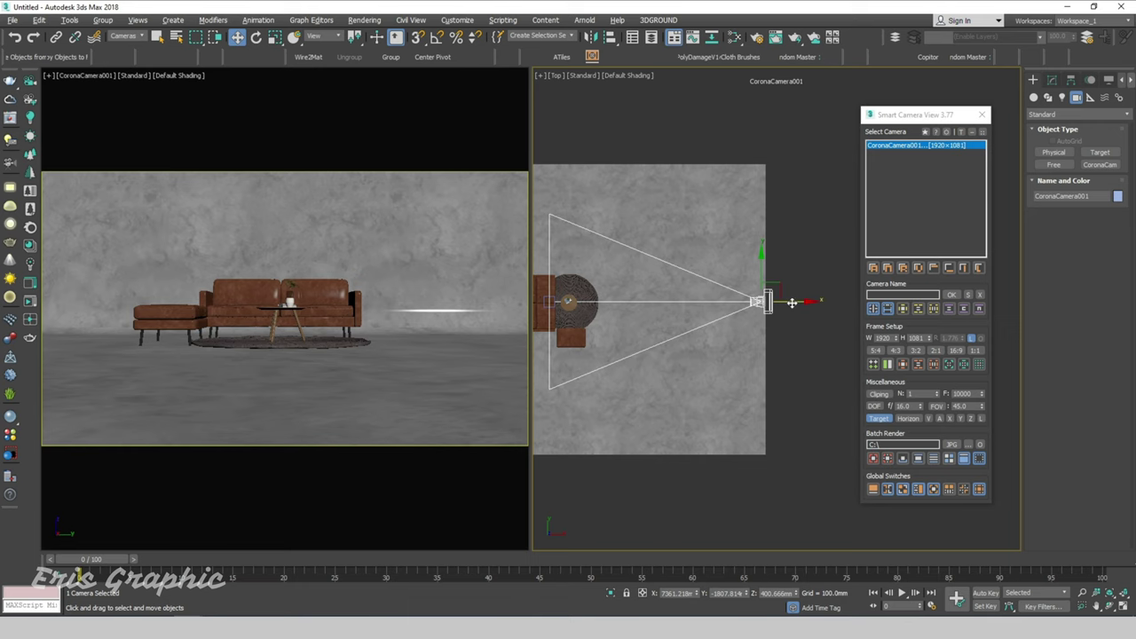
{"action": "left_click_drag", "start_coordinate": [791, 303], "coordinate": [732, 317]}
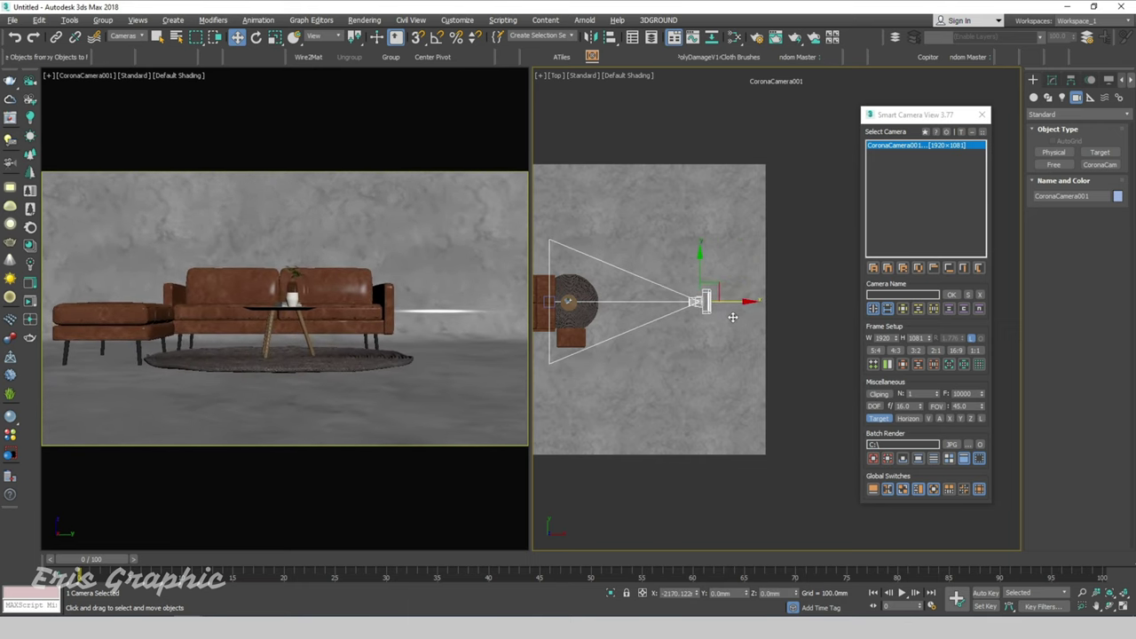
{"action": "middle_click_drag", "start_coordinate": [634, 303], "coordinate": [727, 296]}
{"action": "left_click", "coordinate": [642, 294]}
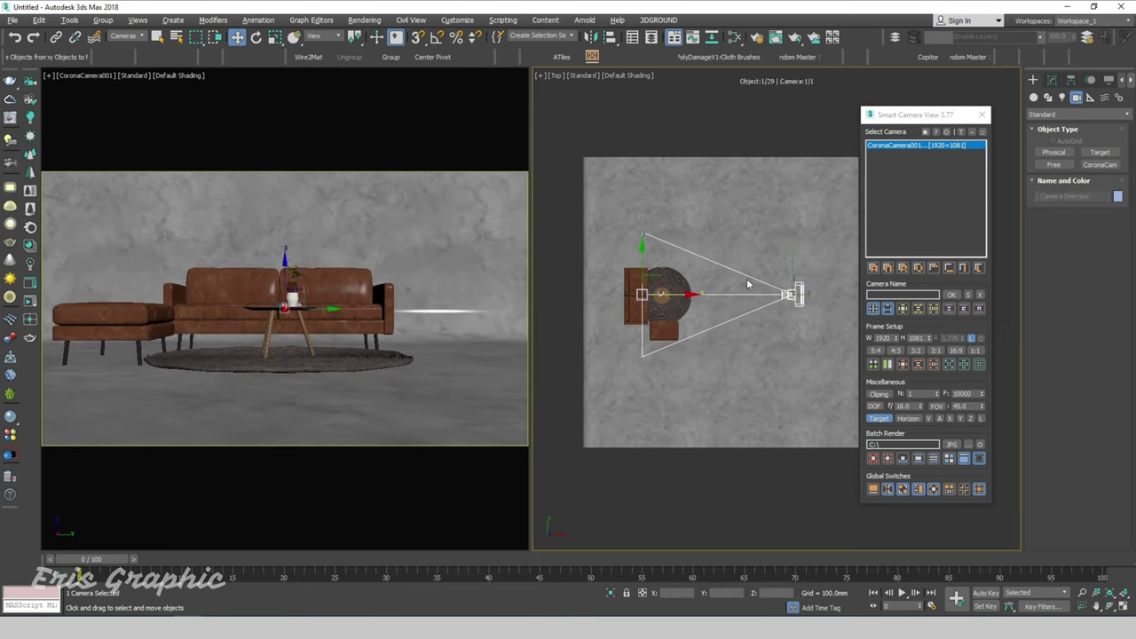
{"action": "left_click_drag", "start_coordinate": [635, 264], "coordinate": [636, 273]}
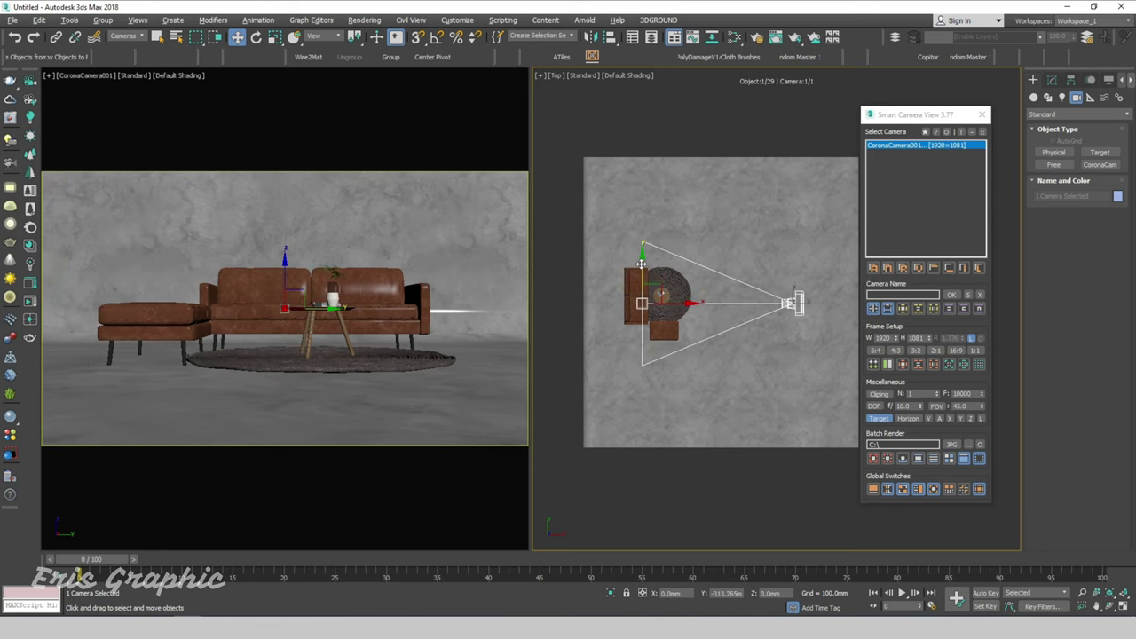
Reselect the camera body and show its camera view in the right viewport again.
{"action": "left_click", "coordinate": [769, 257]}
{"action": "left_click", "coordinate": [791, 309]}
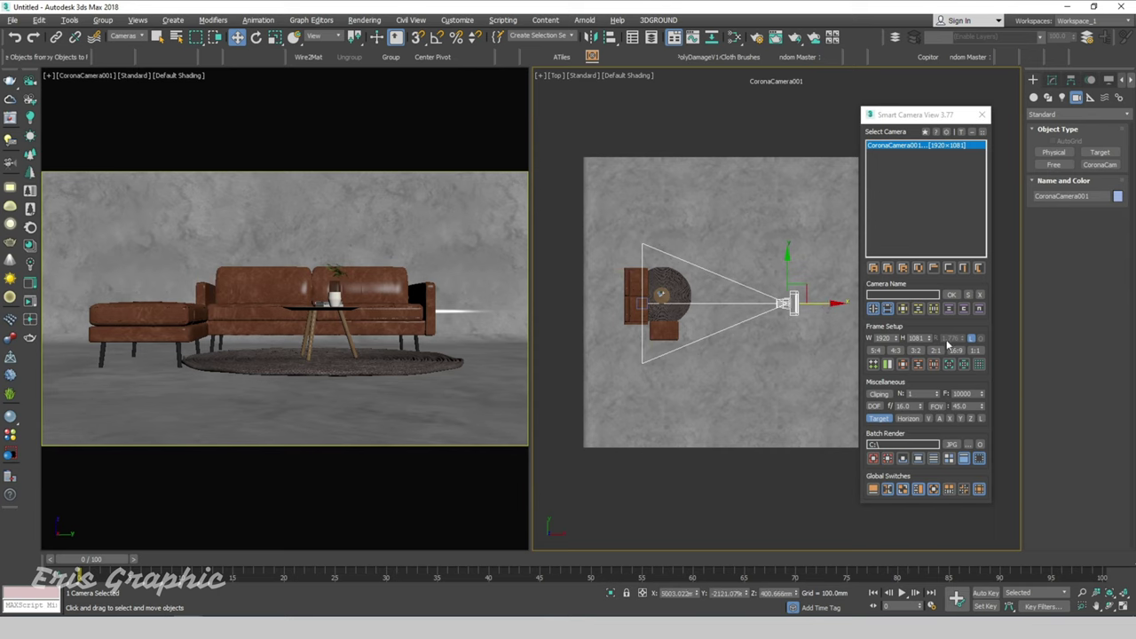
{"action": "left_click", "coordinate": [972, 340]}
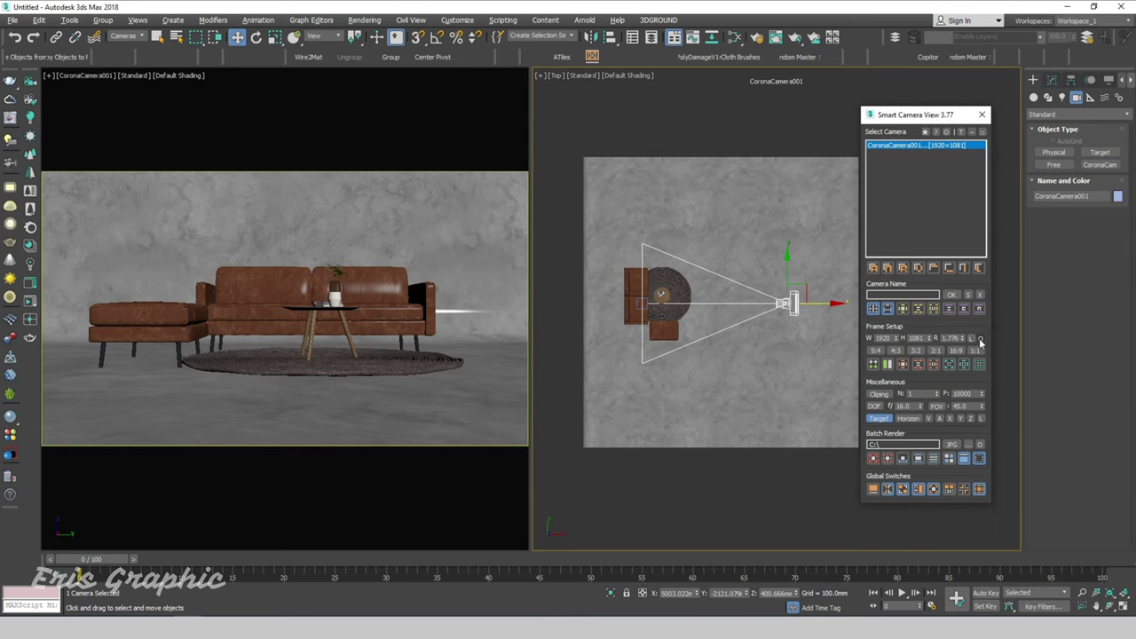
{"action": "left_click", "coordinate": [979, 338]}
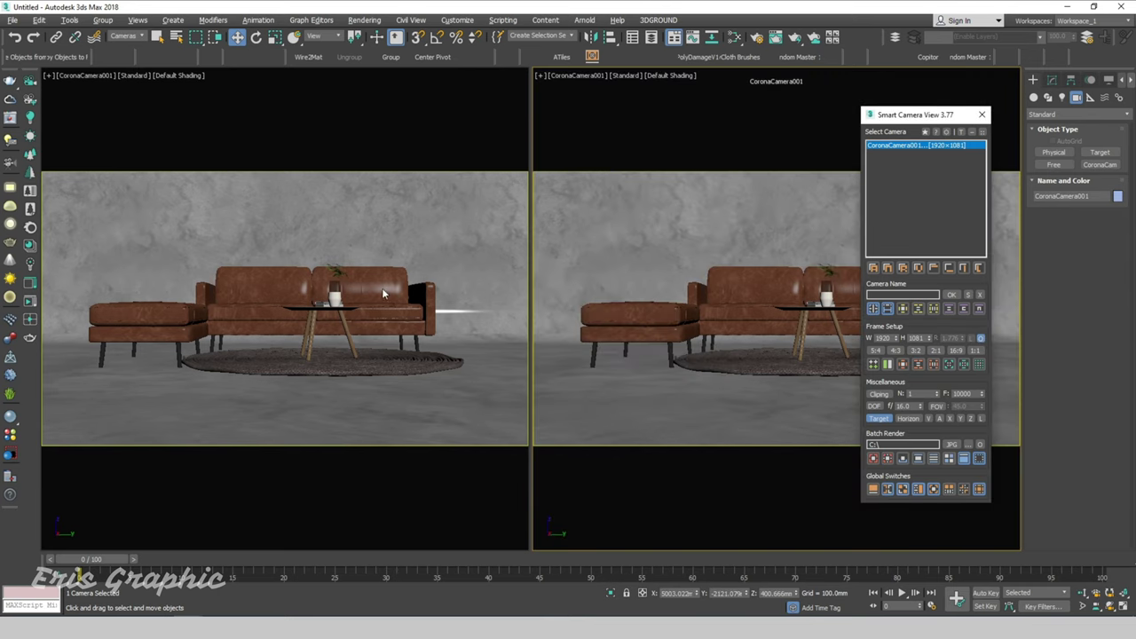
Reselect CoronaCamera001 in the Smart Camera list and drag its W spinner, keeping height at 1041.
{"action": "left_click", "coordinate": [381, 232]}
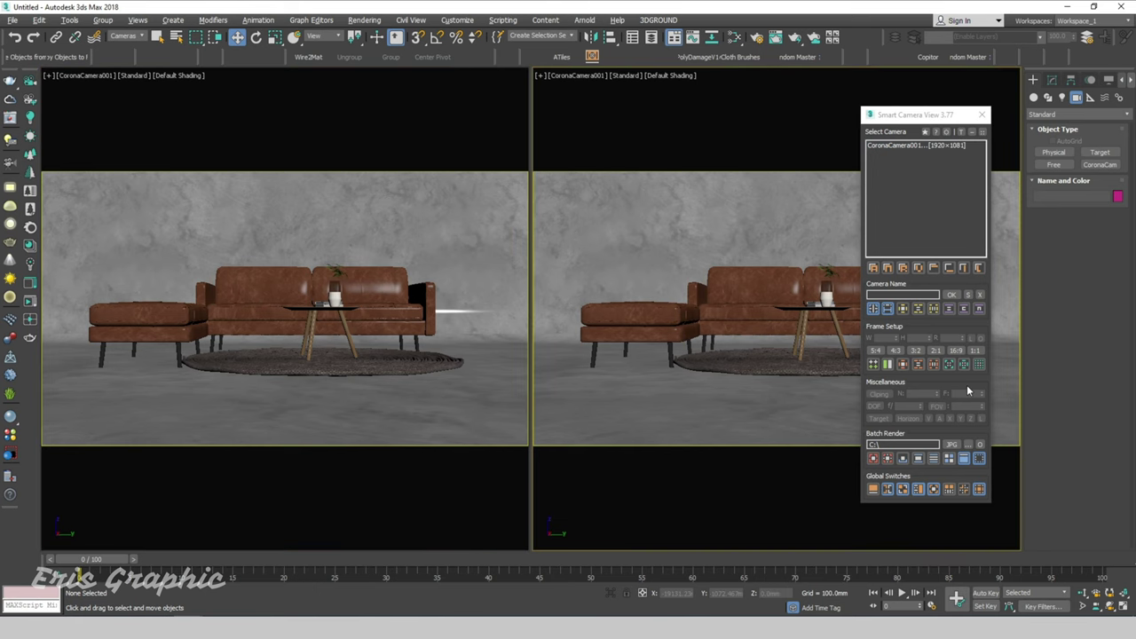
{"action": "left_click", "coordinate": [924, 149]}
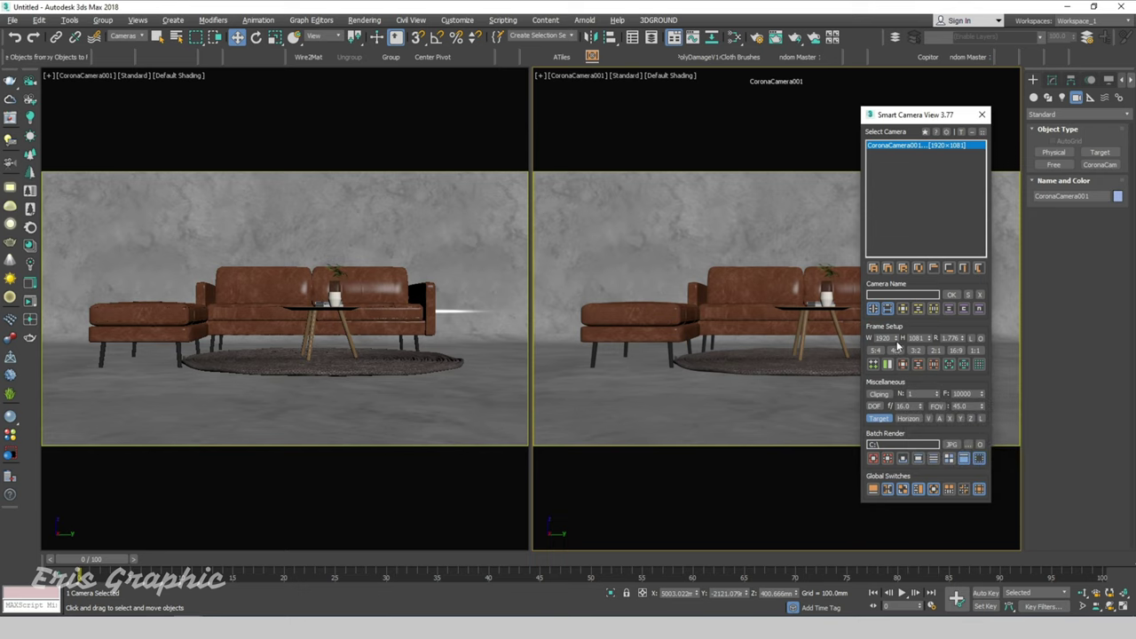
{"action": "mouse_move", "coordinate": [898, 338]}
{"action": "left_mouse_down"}
{"action": "mouse_move", "coordinate": [897, 326]}
{"action": "mouse_move", "coordinate": [918, 332]}
{"action": "mouse_move", "coordinate": [898, 345]}
{"action": "mouse_move", "coordinate": [897, 322]}
{"action": "left_mouse_up"}
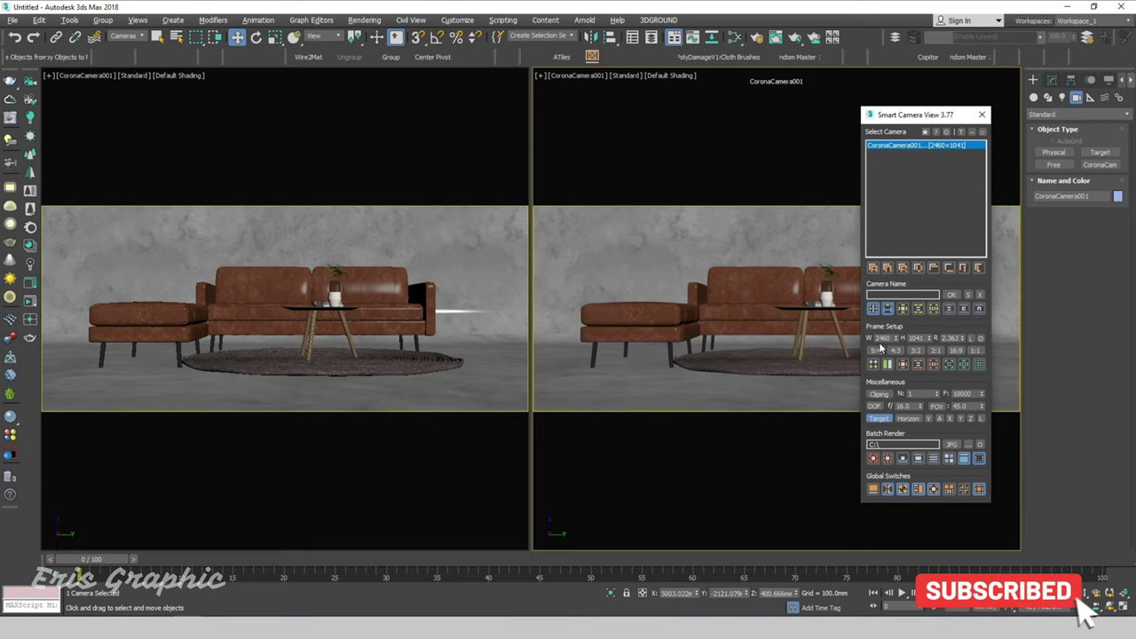
{"action": "mouse_move", "coordinate": [897, 341]}
{"action": "left_mouse_down"}
{"action": "mouse_move", "coordinate": [896, 300]}
{"action": "mouse_move", "coordinate": [893, 441]}
{"action": "mouse_move", "coordinate": [896, 350]}
{"action": "left_mouse_up"}
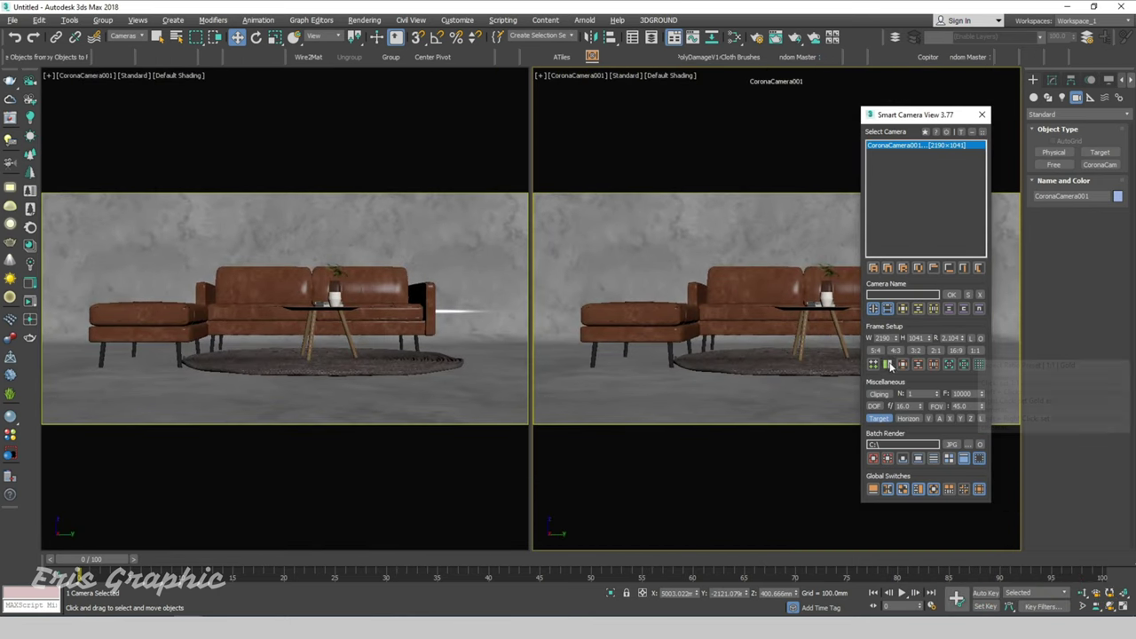
Apply the locked 16:9 preset at 1920 width, then swap to portrait and back to 1920×1080.
{"action": "left_click", "coordinate": [957, 351]}
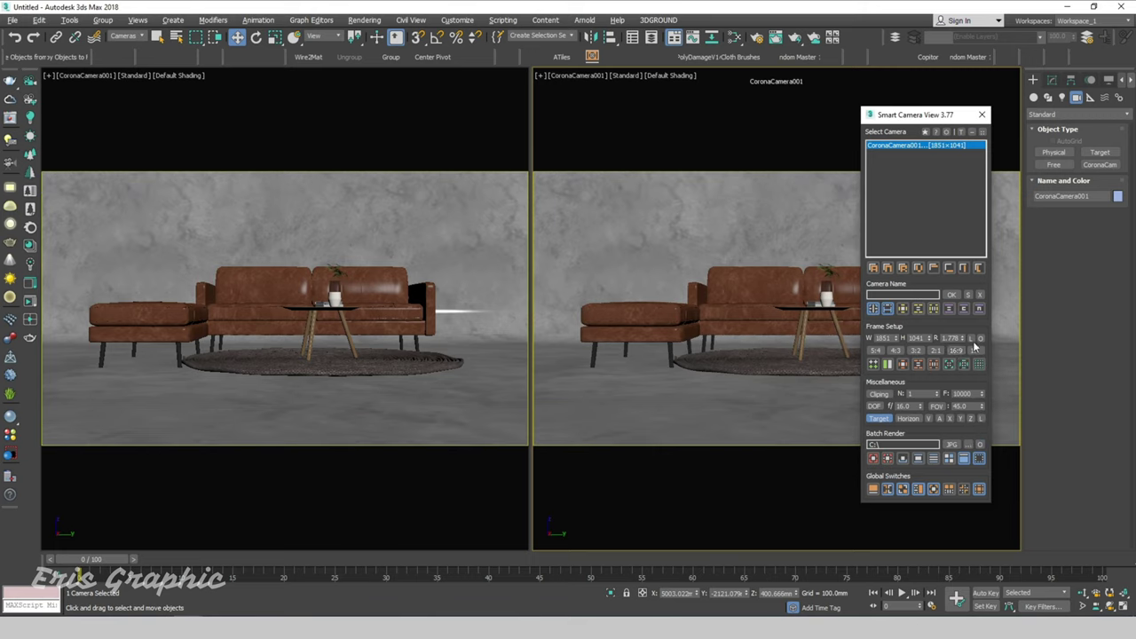
{"action": "left_click", "coordinate": [970, 338]}
{"action": "type", "text": "20"}
{"action": "key", "text": "Return"}
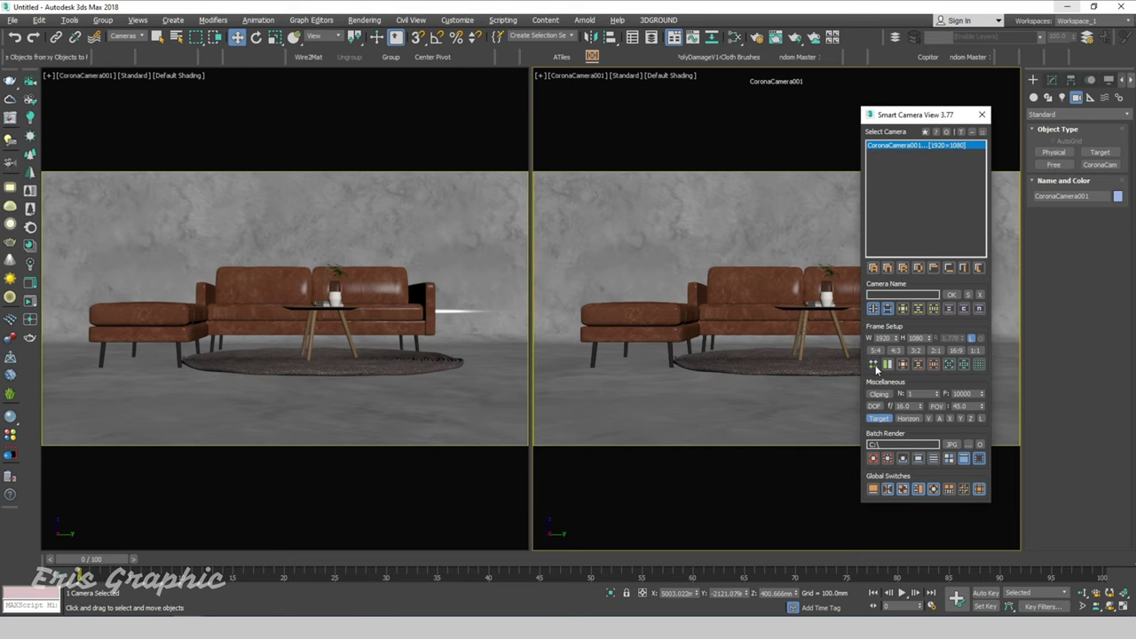
{"action": "left_click", "coordinate": [888, 365]}
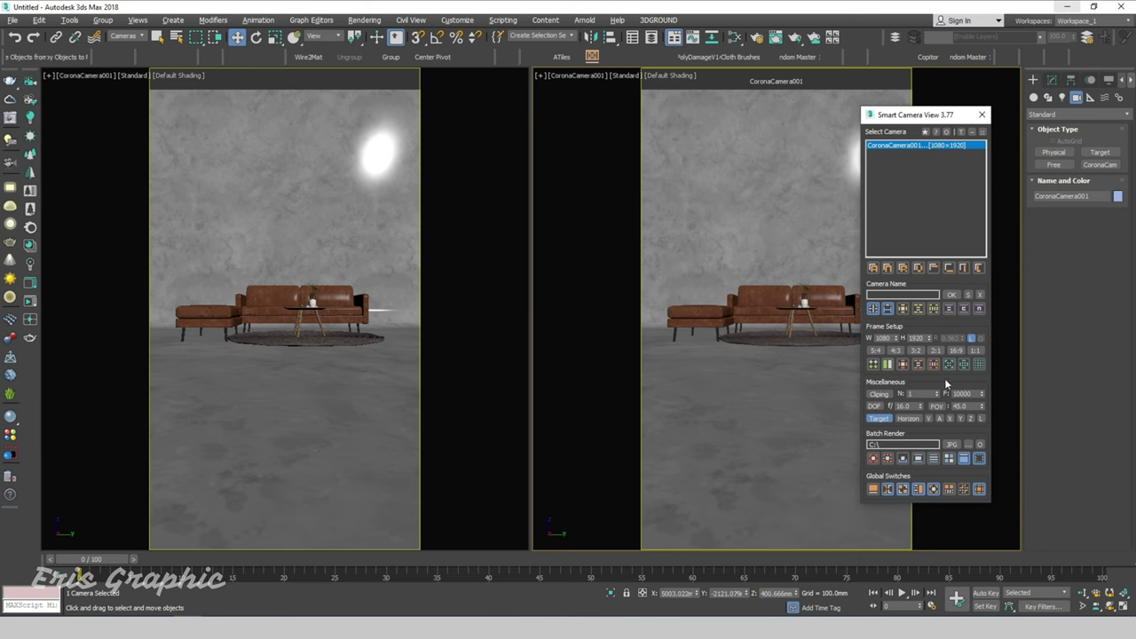
{"action": "left_click", "coordinate": [887, 365]}
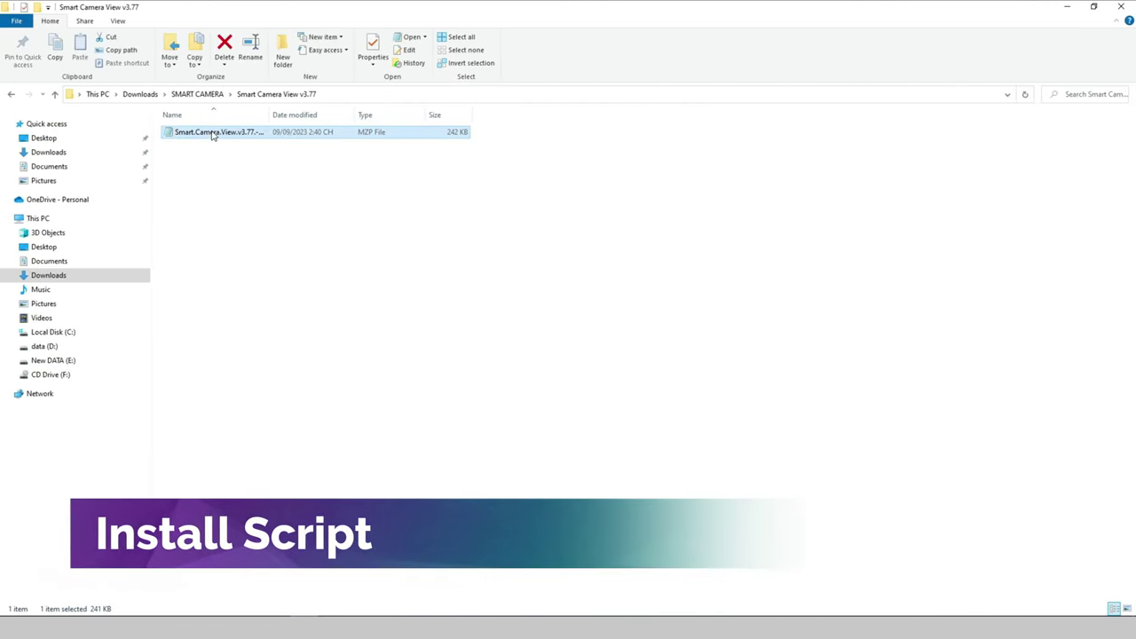
Copy the Smart Camera View v3.77 MZP file and browse to C:\Program Files\Autodesk\3ds Max 2018.
{"action": "right_click", "coordinate": [212, 134]}
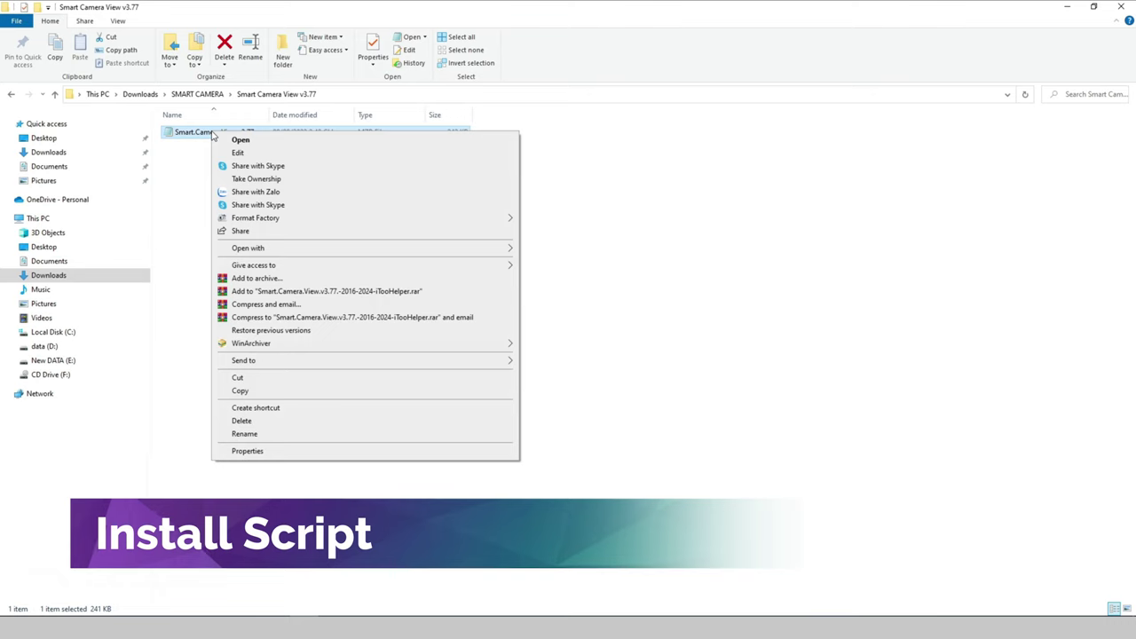
{"action": "left_click", "coordinate": [250, 394]}
{"action": "left_click", "coordinate": [69, 335]}
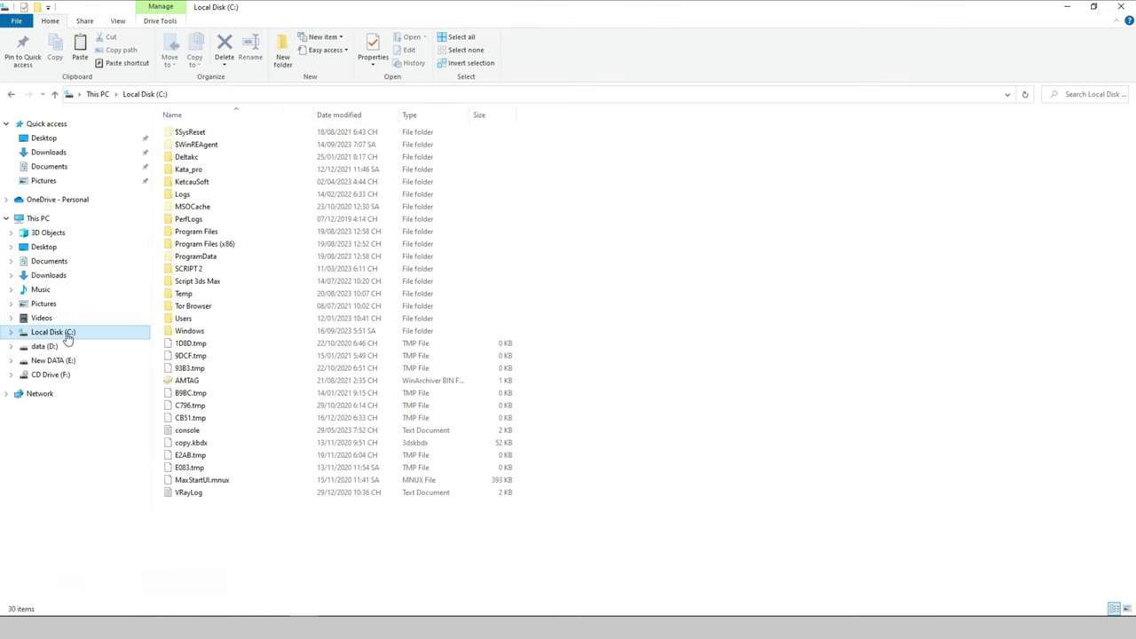
{"action": "left_click", "coordinate": [207, 233]}
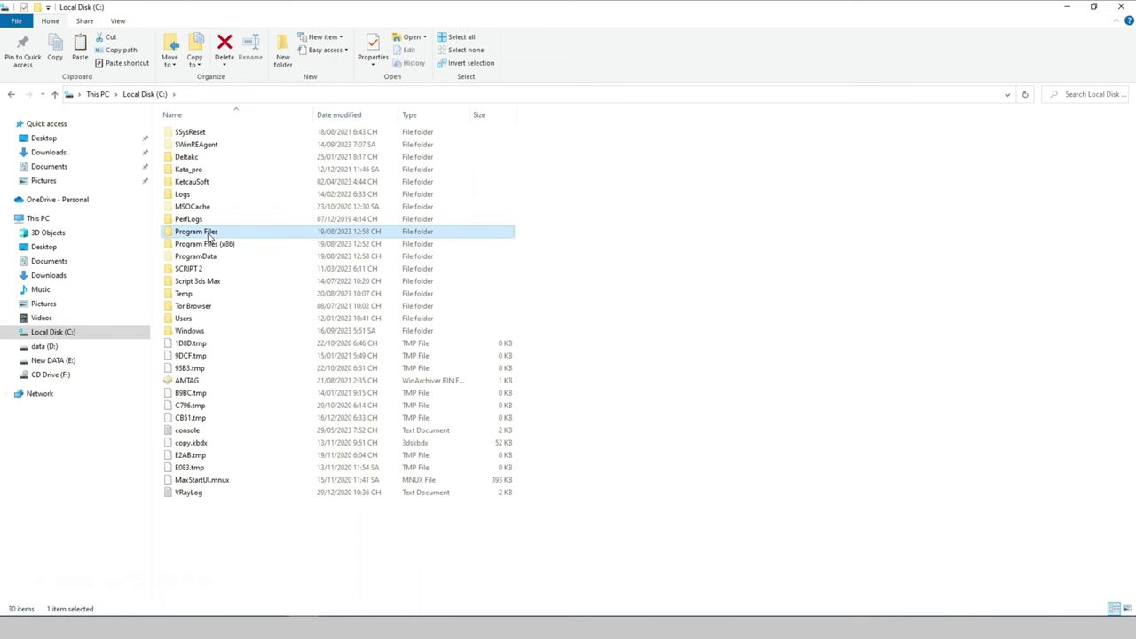
{"action": "double_click", "coordinate": [209, 233]}
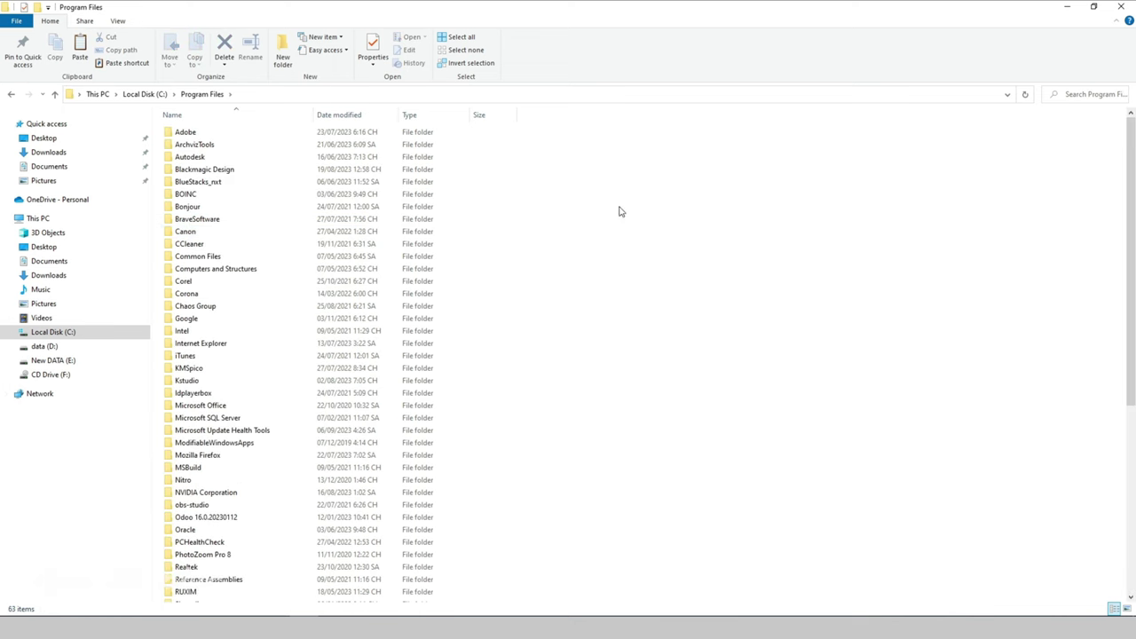
{"action": "double_click", "coordinate": [237, 159]}
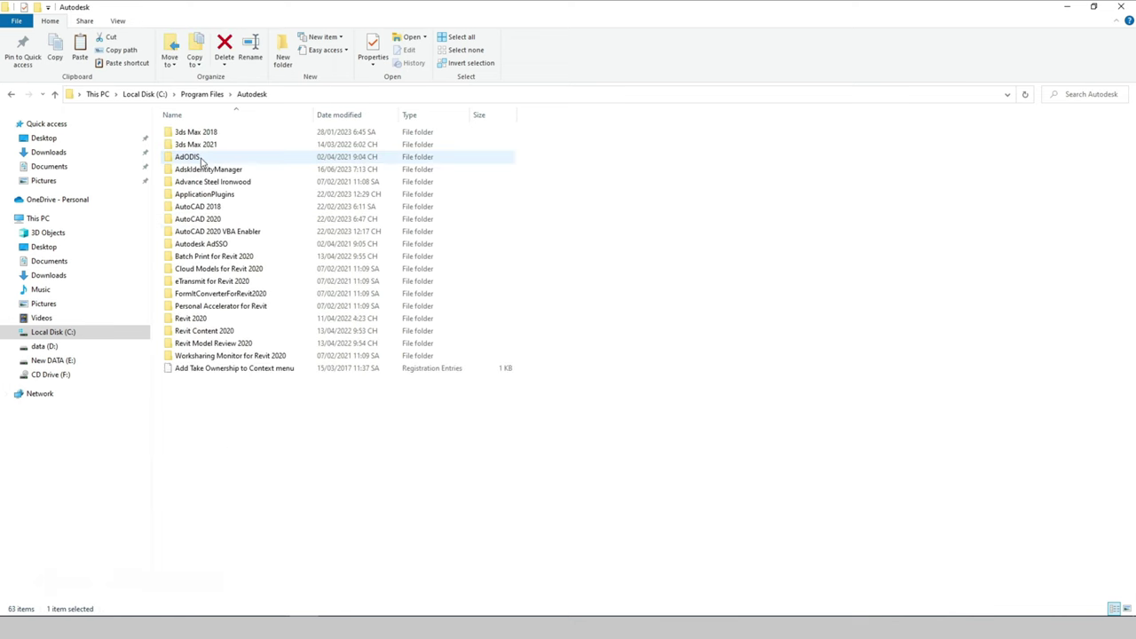
{"action": "double_click", "coordinate": [205, 133]}
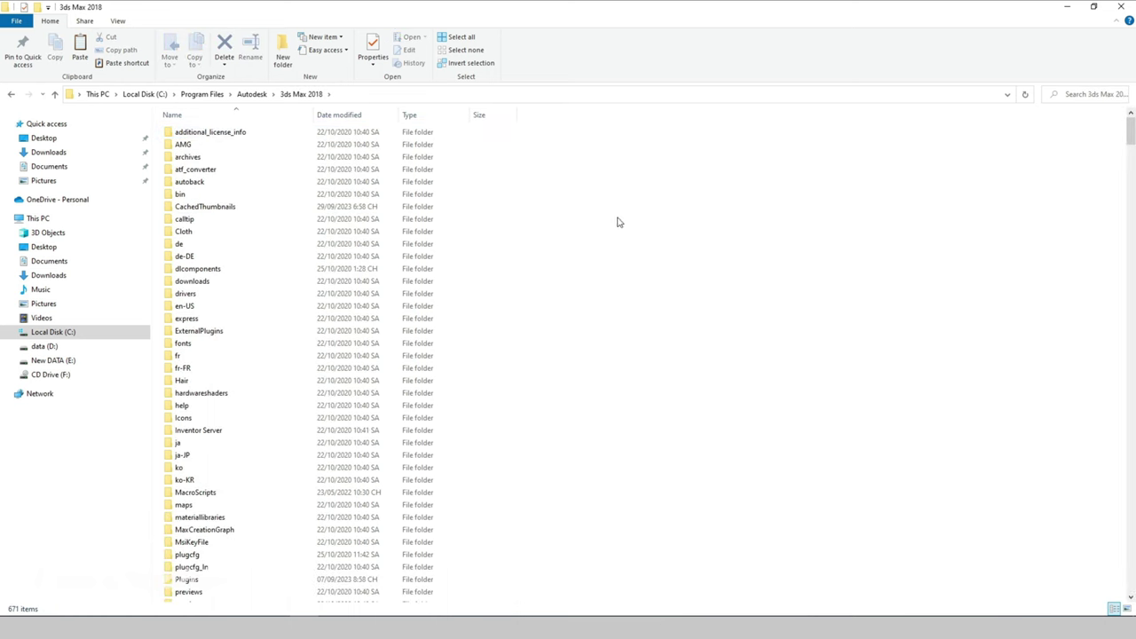
Paste the package into the 3ds Max 2018 scripts folder.
{"action": "key", "text": "s"}
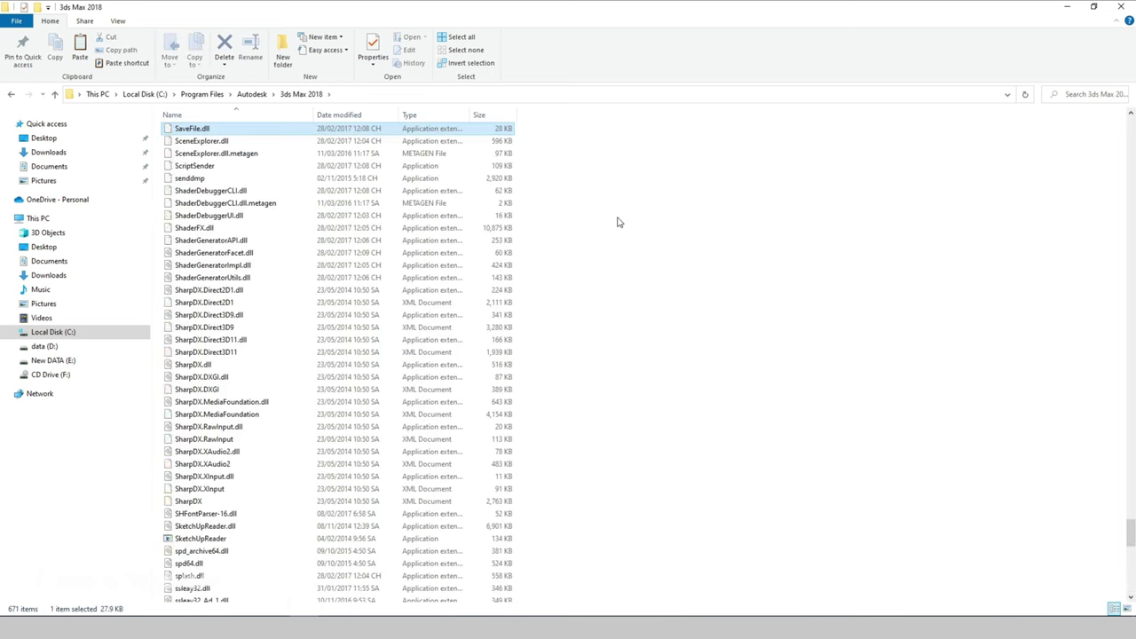
{"action": "scroll", "coordinate": [621, 231], "scroll_direction": "up", "scroll_amount": 10}
{"action": "scroll", "coordinate": [1064, 568], "scroll_direction": "up", "scroll_amount": 5}
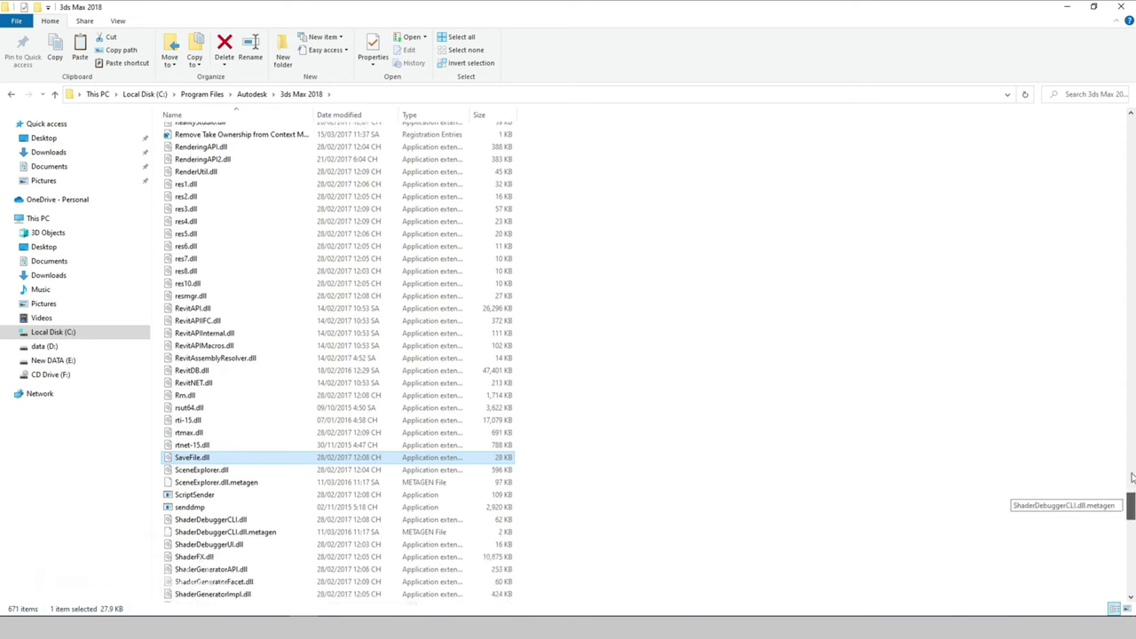
{"action": "scroll", "coordinate": [1021, 462], "scroll_direction": "up", "scroll_amount": 20}
{"action": "scroll", "coordinate": [738, 367], "scroll_direction": "up", "scroll_amount": 15}
{"action": "scroll", "coordinate": [272, 385], "scroll_direction": "up", "scroll_amount": 2}
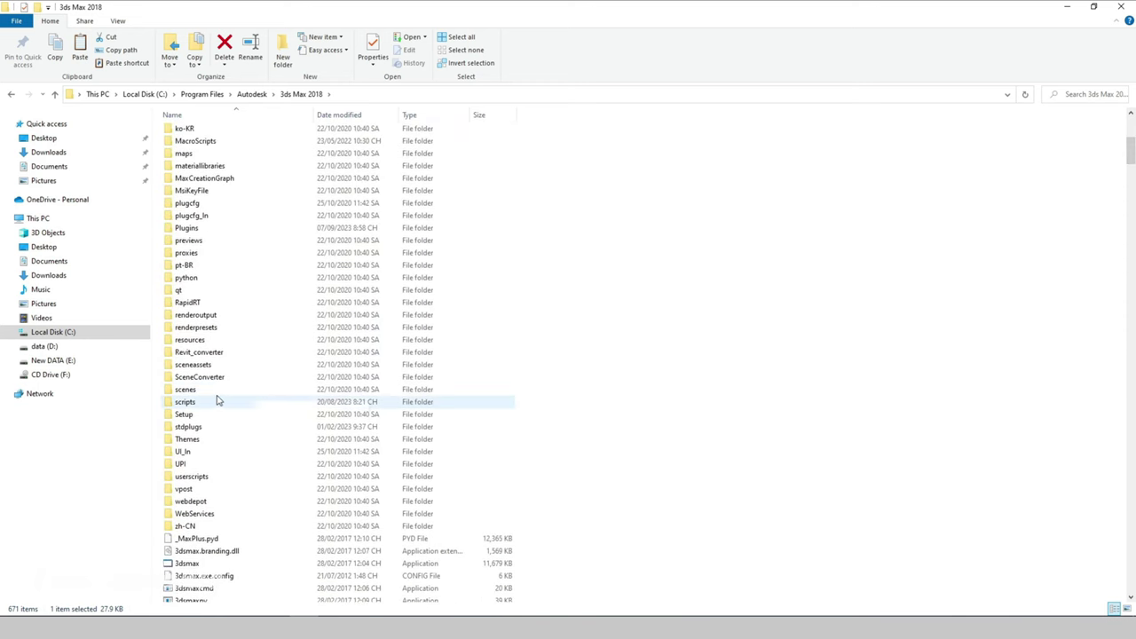
{"action": "double_click", "coordinate": [188, 404]}
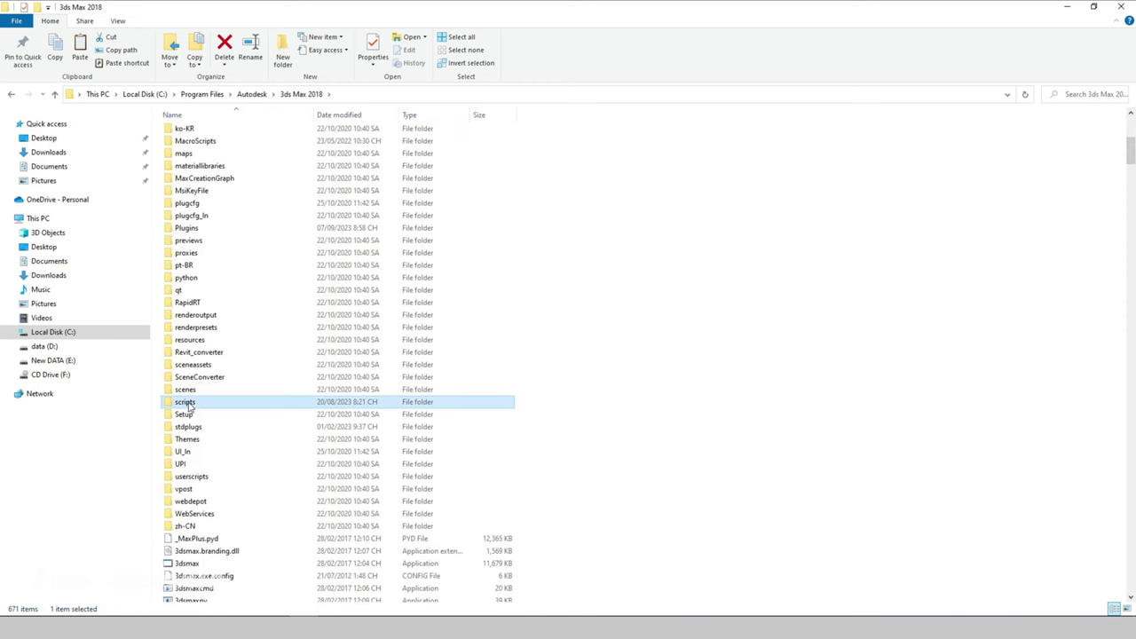
{"action": "right_click", "coordinate": [644, 365]}
{"action": "left_click", "coordinate": [674, 447]}
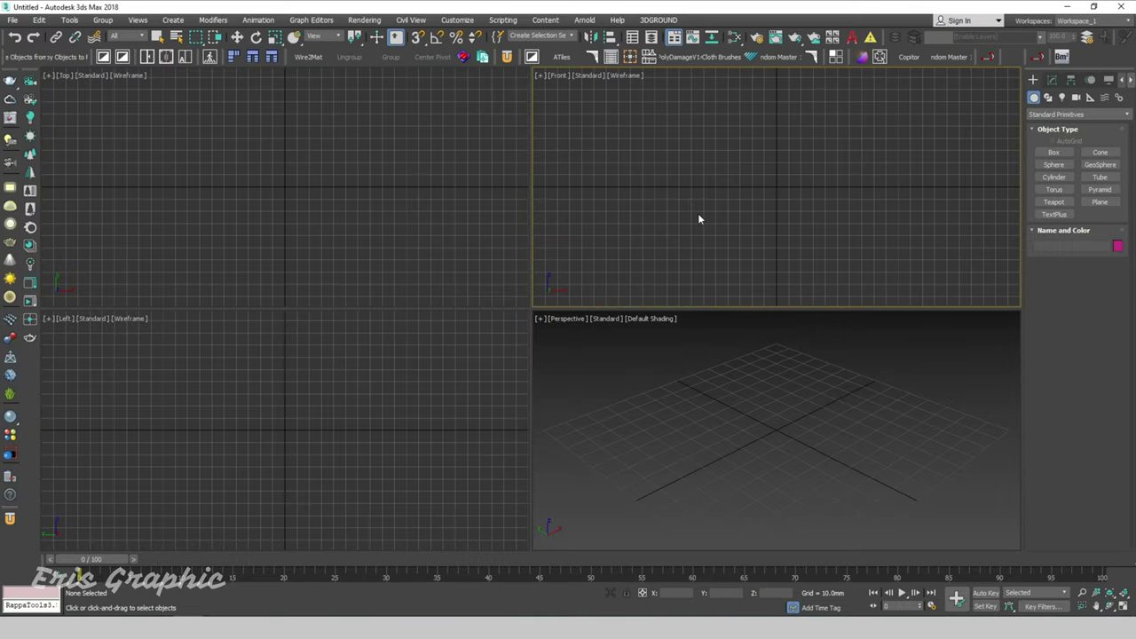
Run the Smart.Camera.View file from scripts via Scripting > Run Script, then Install and confirm 'Installed!'.
{"action": "left_click", "coordinate": [504, 22]}
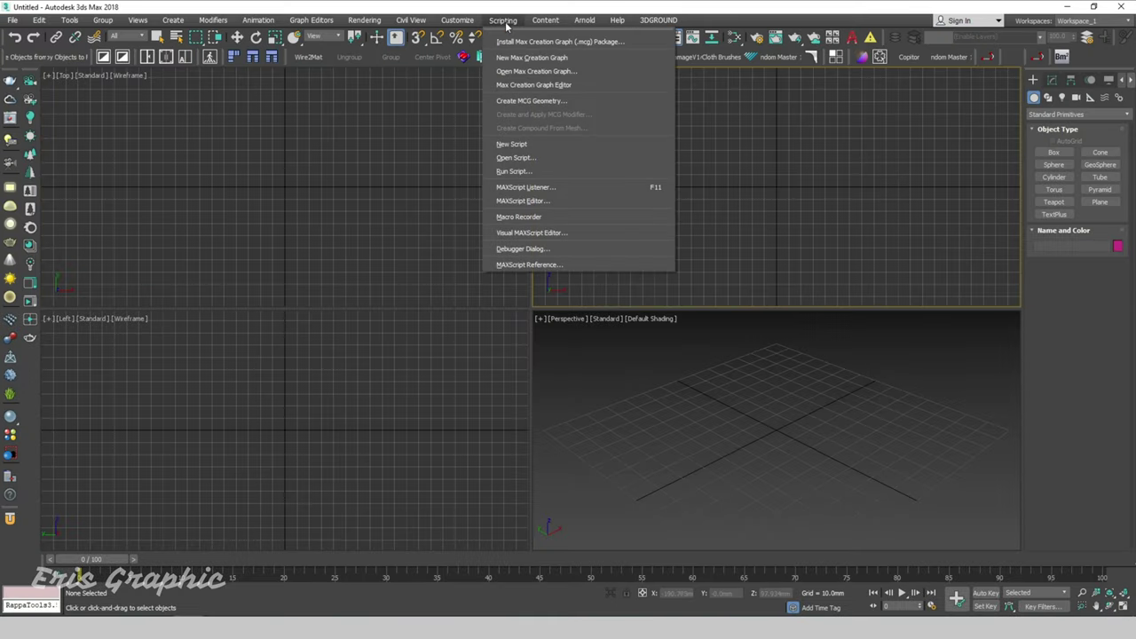
{"action": "left_click", "coordinate": [524, 173]}
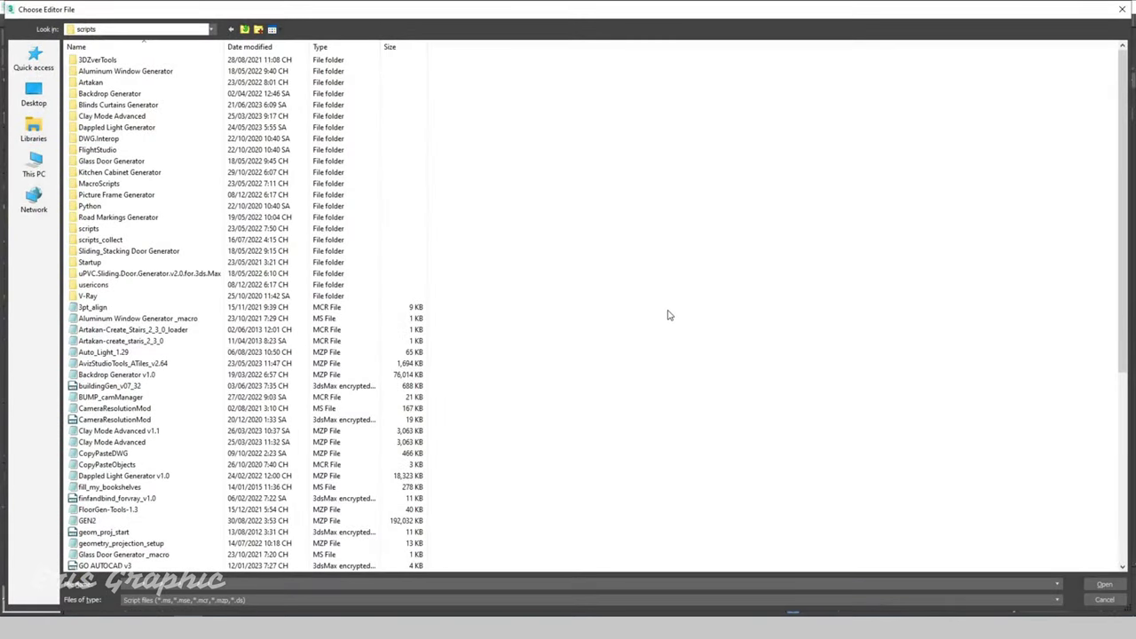
{"action": "key", "text": "Down"}
{"action": "key", "text": "Down"}
{"action": "key", "text": "Down"}
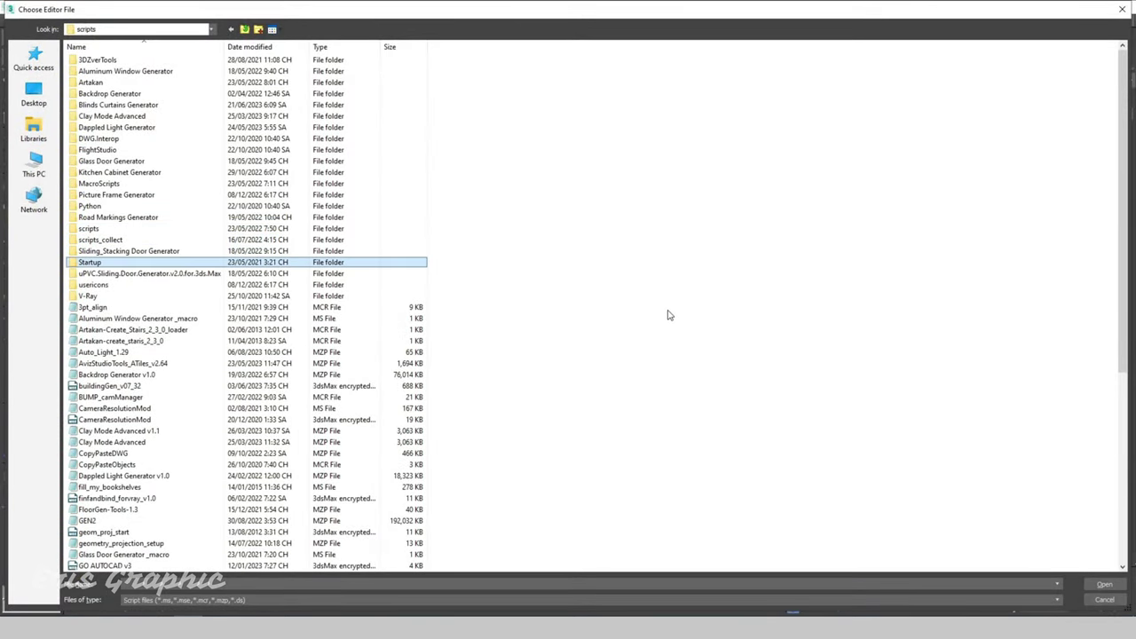
{"action": "scroll", "coordinate": [669, 315], "scroll_direction": "down", "scroll_amount": 6}
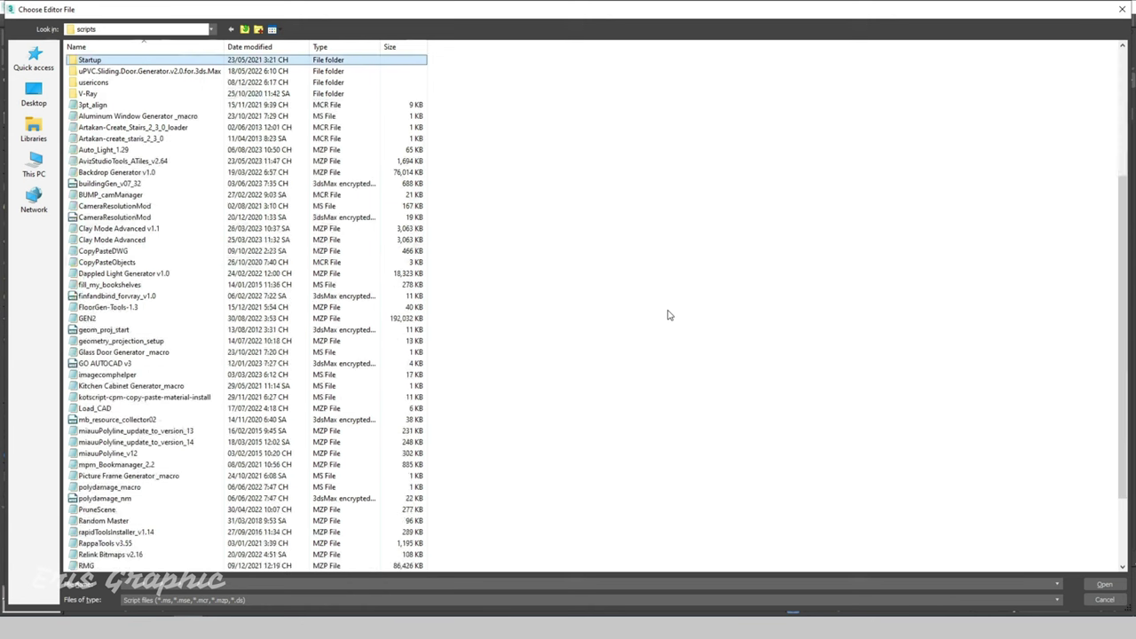
{"action": "scroll", "coordinate": [670, 315], "scroll_direction": "down", "scroll_amount": 3}
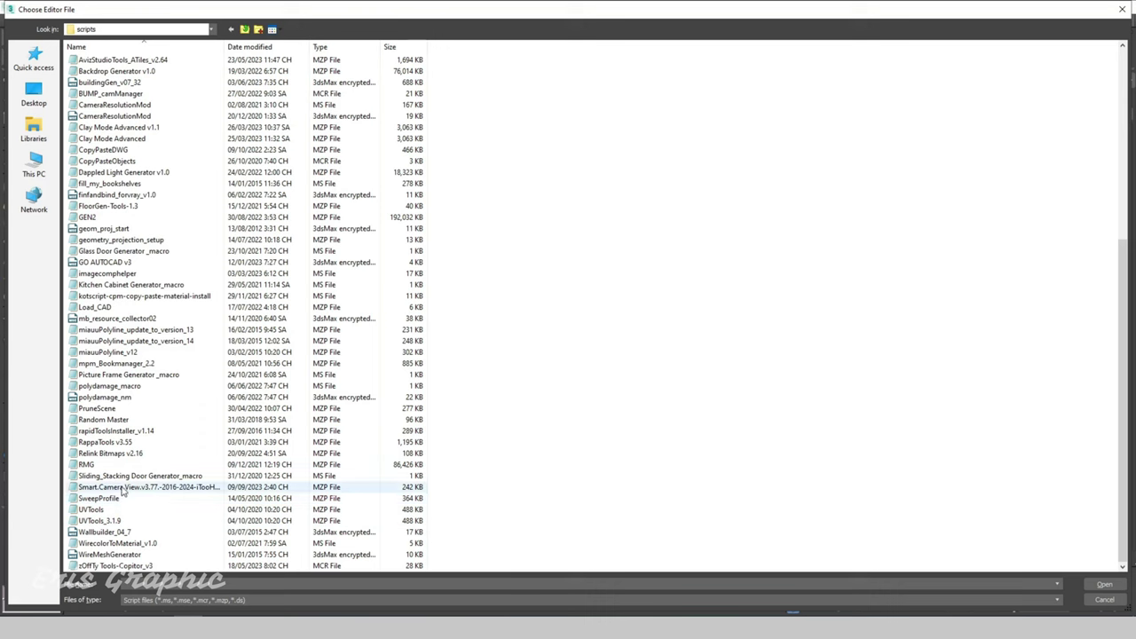
{"action": "left_click", "coordinate": [121, 488]}
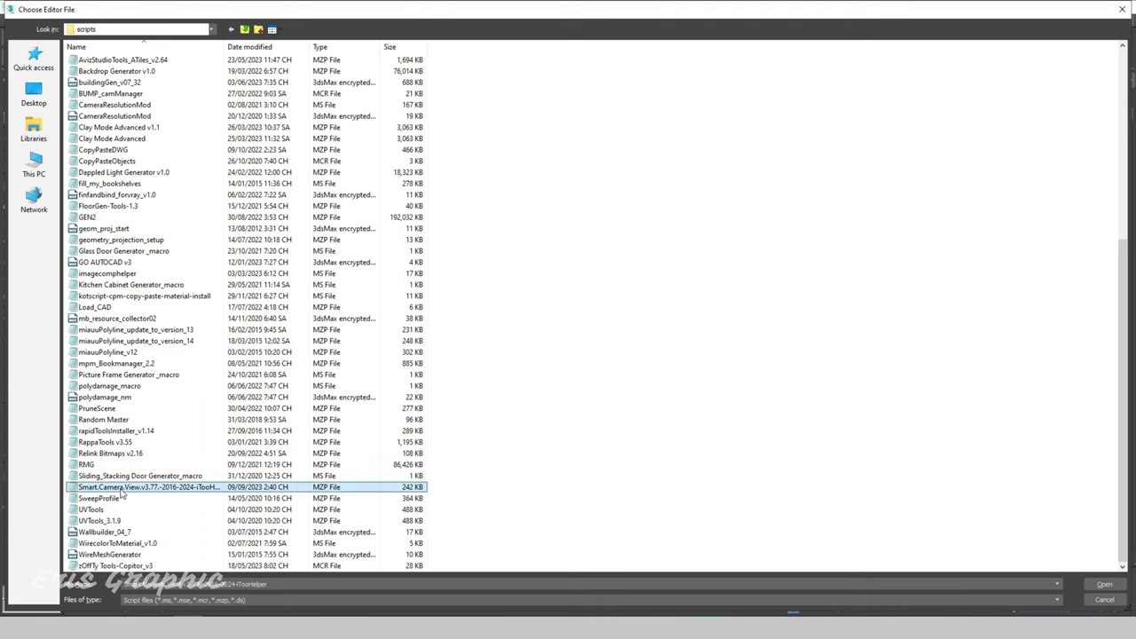
{"action": "left_click", "coordinate": [1104, 585]}
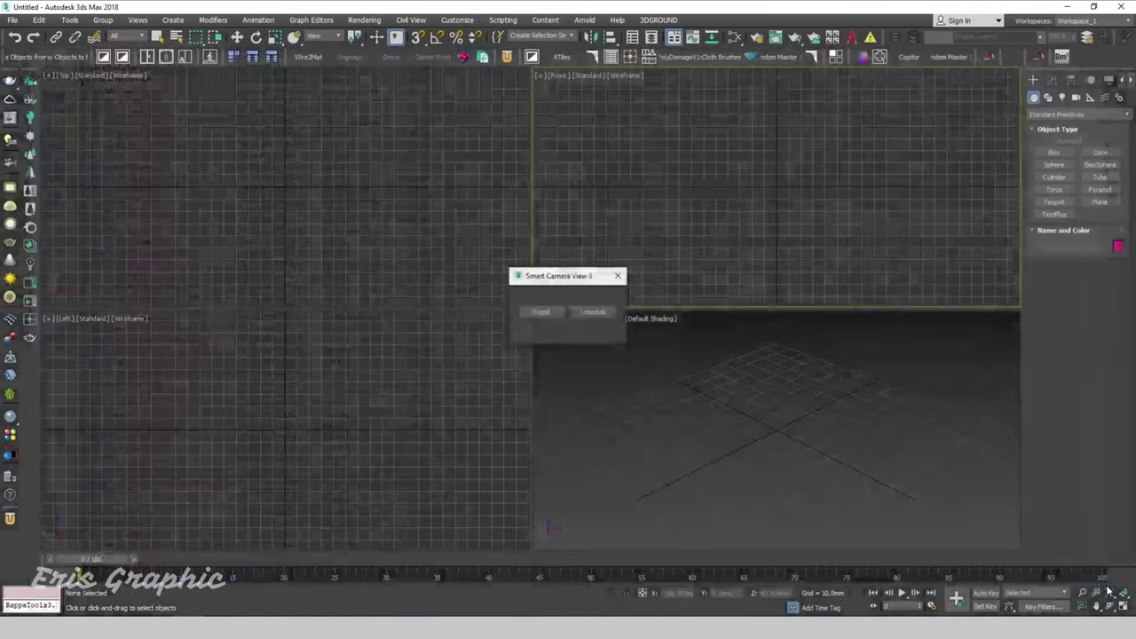
{"action": "left_click", "coordinate": [550, 315]}
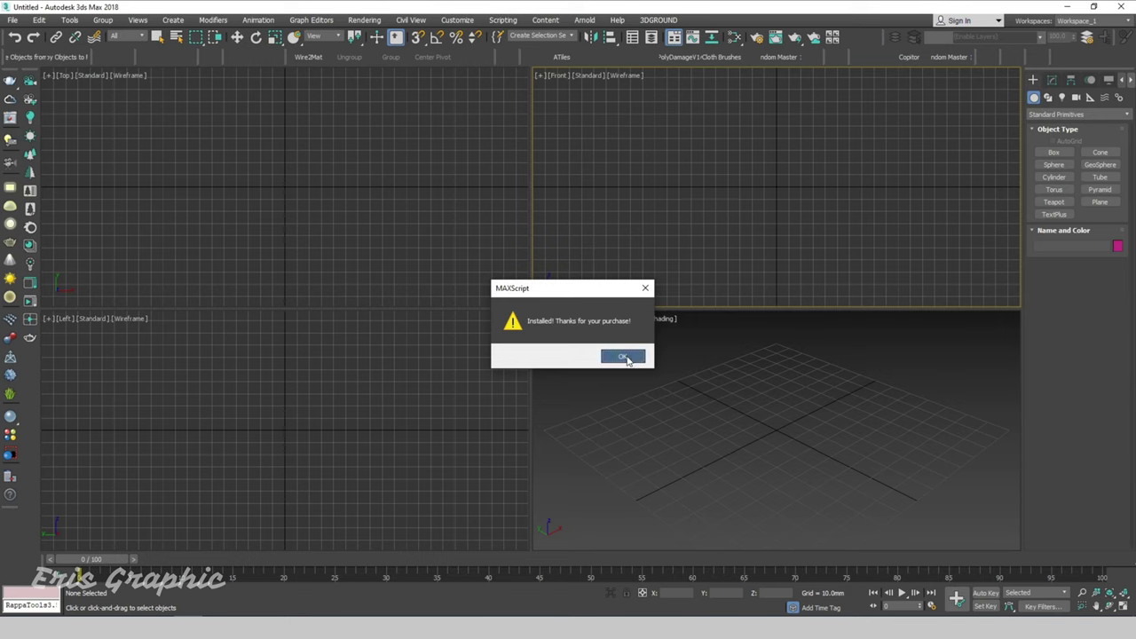
{"action": "left_click", "coordinate": [625, 356]}
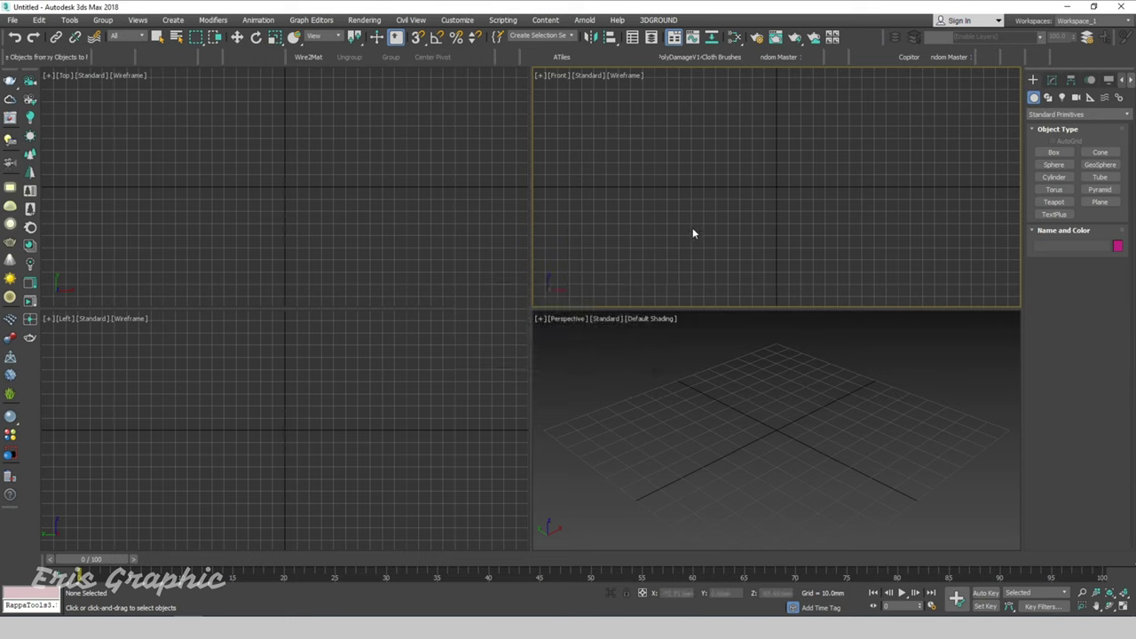
Open Customize User Interface on the Toolbars tab with the All Commands category.
{"action": "left_click", "coordinate": [395, 151]}
{"action": "left_click", "coordinate": [454, 20]}
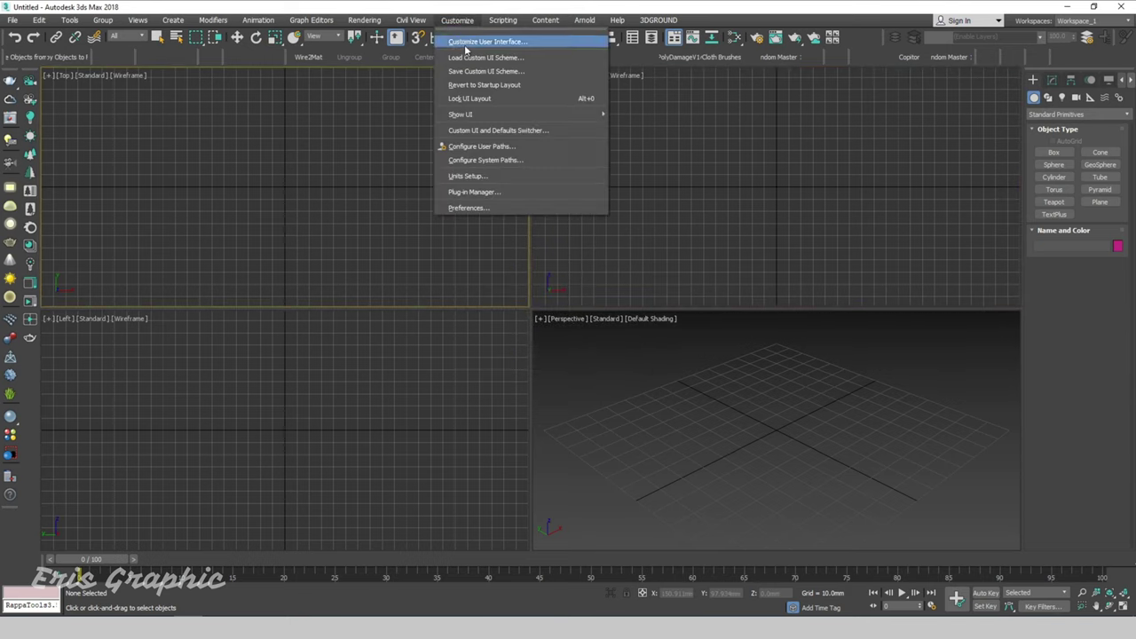
{"action": "left_click", "coordinate": [471, 42]}
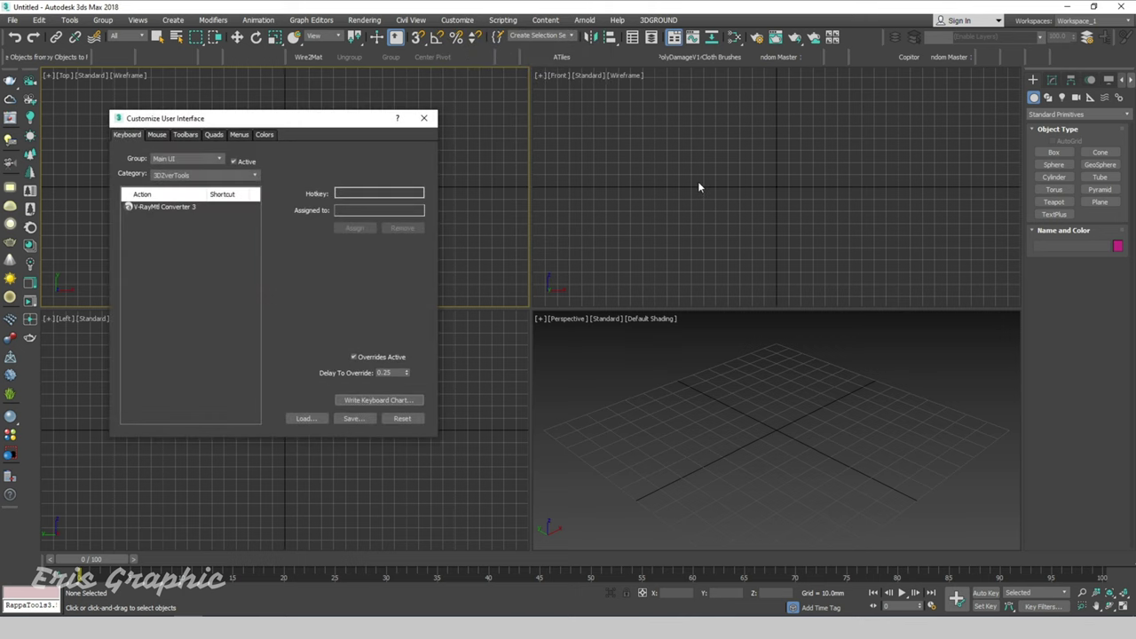
{"action": "left_click_drag", "start_coordinate": [327, 119], "coordinate": [413, 111]}
{"action": "left_click", "coordinate": [283, 126]}
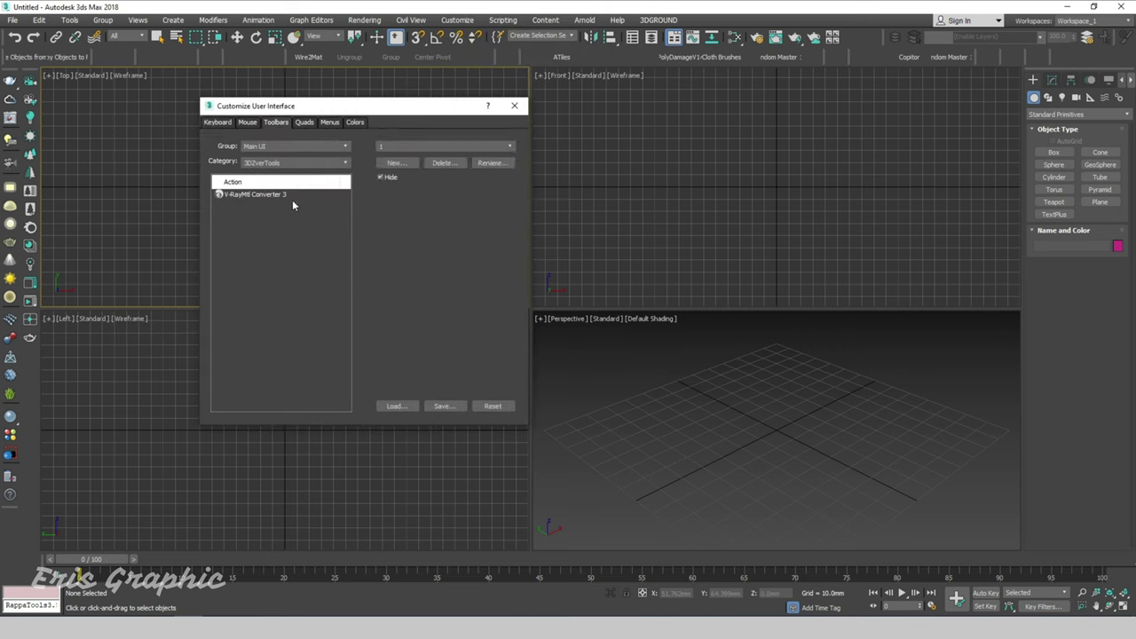
{"action": "left_click", "coordinate": [289, 164]}
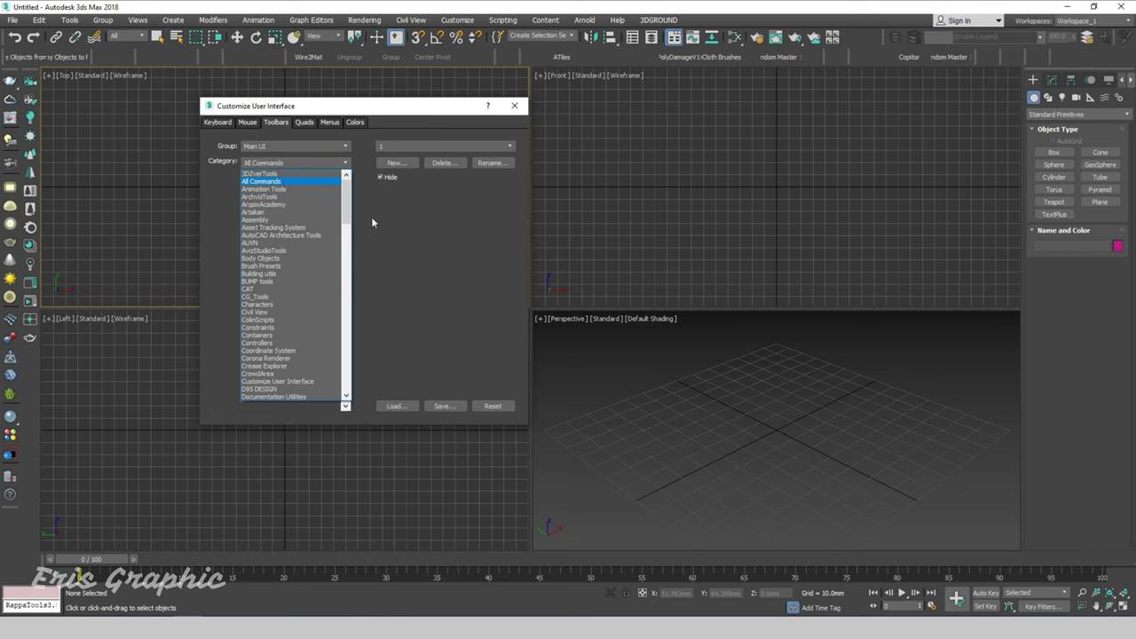
{"action": "left_click", "coordinate": [479, 265]}
Find Smart Camera View 3 in the action list and drag it onto the main toolbar.
{"action": "left_click", "coordinate": [275, 257]}
{"action": "type", "text": "save"}
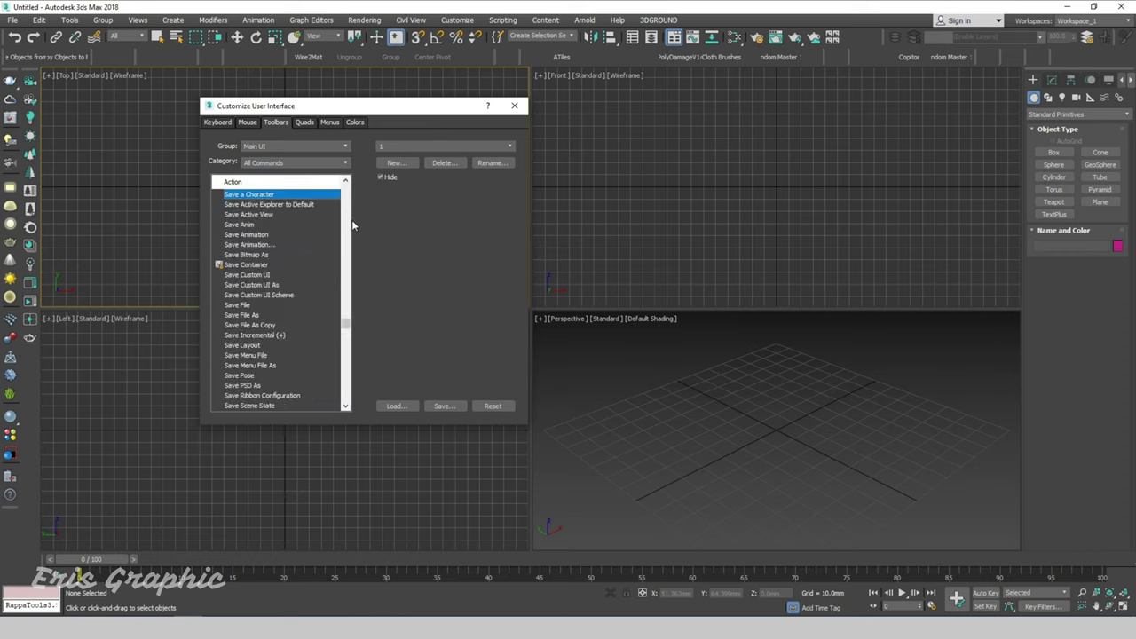
{"action": "scroll", "coordinate": [307, 279], "scroll_direction": "down", "scroll_amount": 5}
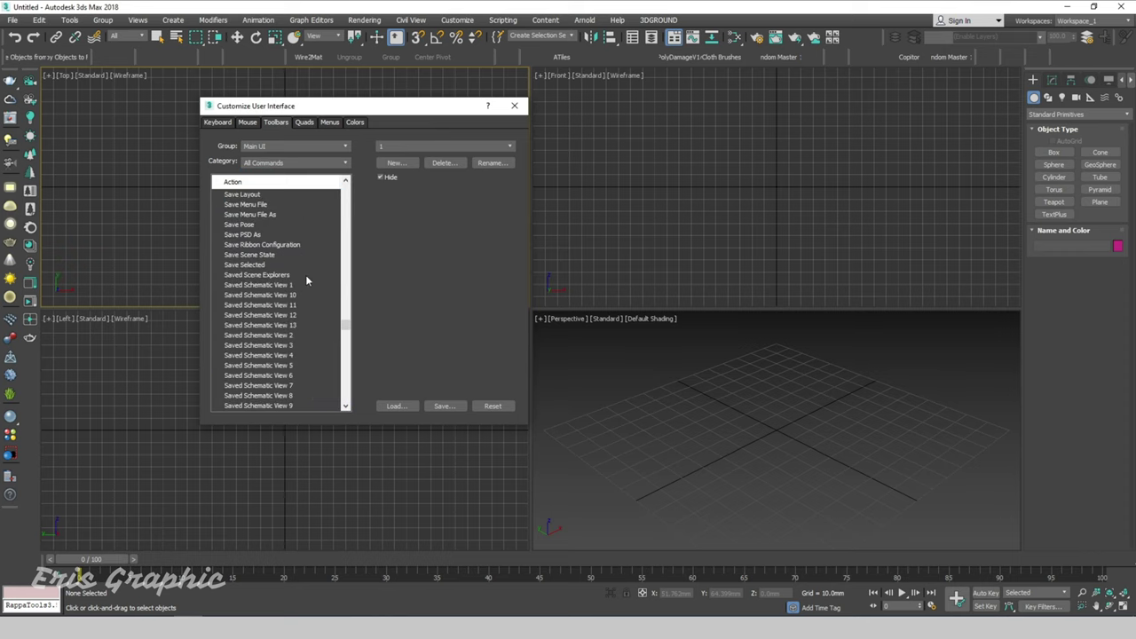
{"action": "scroll", "coordinate": [310, 281], "scroll_direction": "down", "scroll_amount": 5}
{"action": "scroll", "coordinate": [310, 281], "scroll_direction": "down", "scroll_amount": 5}
{"action": "scroll", "coordinate": [311, 282], "scroll_direction": "down", "scroll_amount": 5}
{"action": "scroll", "coordinate": [311, 281], "scroll_direction": "down", "scroll_amount": 5}
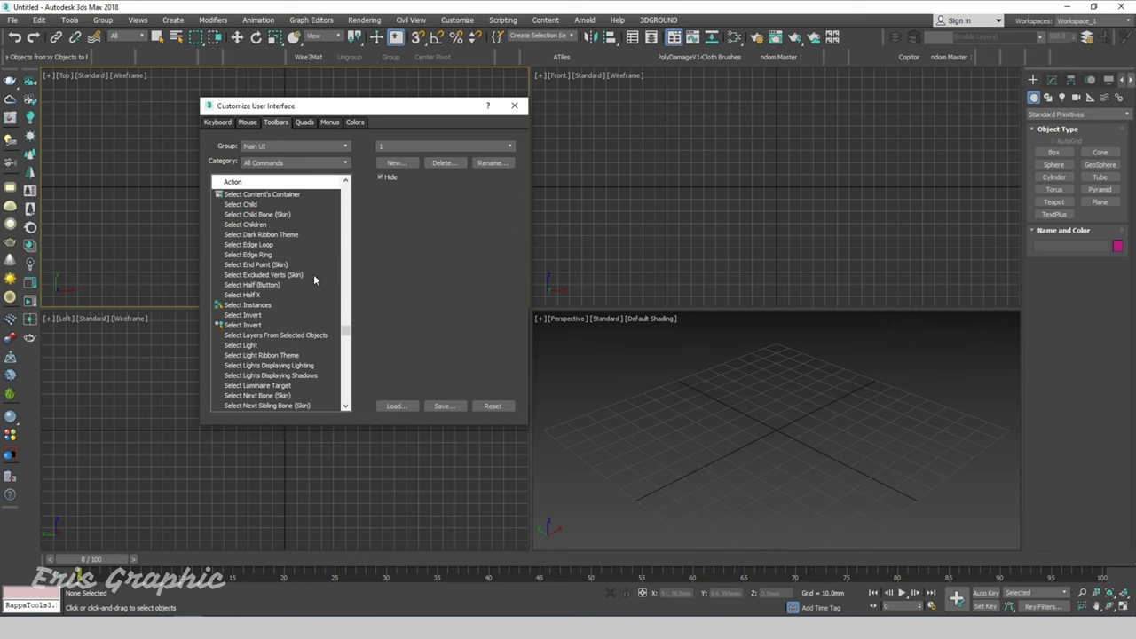
{"action": "scroll", "coordinate": [313, 281], "scroll_direction": "down", "scroll_amount": 5}
{"action": "scroll", "coordinate": [314, 280], "scroll_direction": "down", "scroll_amount": 5}
{"action": "scroll", "coordinate": [314, 279], "scroll_direction": "down", "scroll_amount": 5}
{"action": "scroll", "coordinate": [314, 280], "scroll_direction": "down", "scroll_amount": 5}
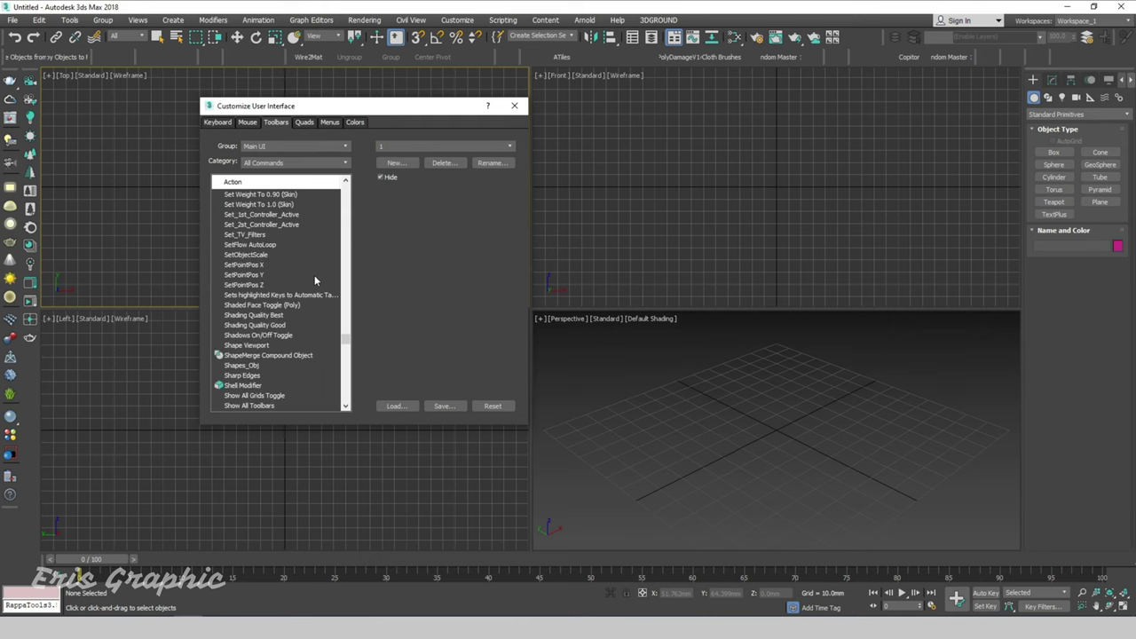
{"action": "scroll", "coordinate": [314, 279], "scroll_direction": "down", "scroll_amount": 5}
{"action": "scroll", "coordinate": [315, 279], "scroll_direction": "down", "scroll_amount": 5}
{"action": "scroll", "coordinate": [315, 279], "scroll_direction": "down", "scroll_amount": 5}
{"action": "scroll", "coordinate": [315, 279], "scroll_direction": "down", "scroll_amount": 5}
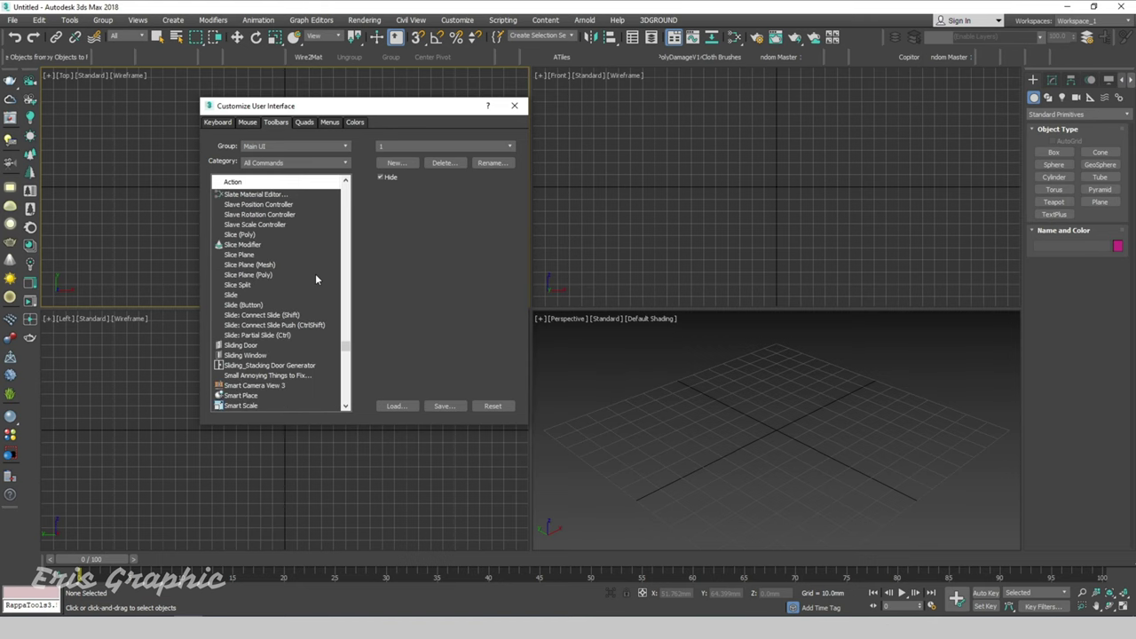
{"action": "scroll", "coordinate": [315, 277], "scroll_direction": "down", "scroll_amount": 1}
{"action": "left_click", "coordinate": [271, 355]}
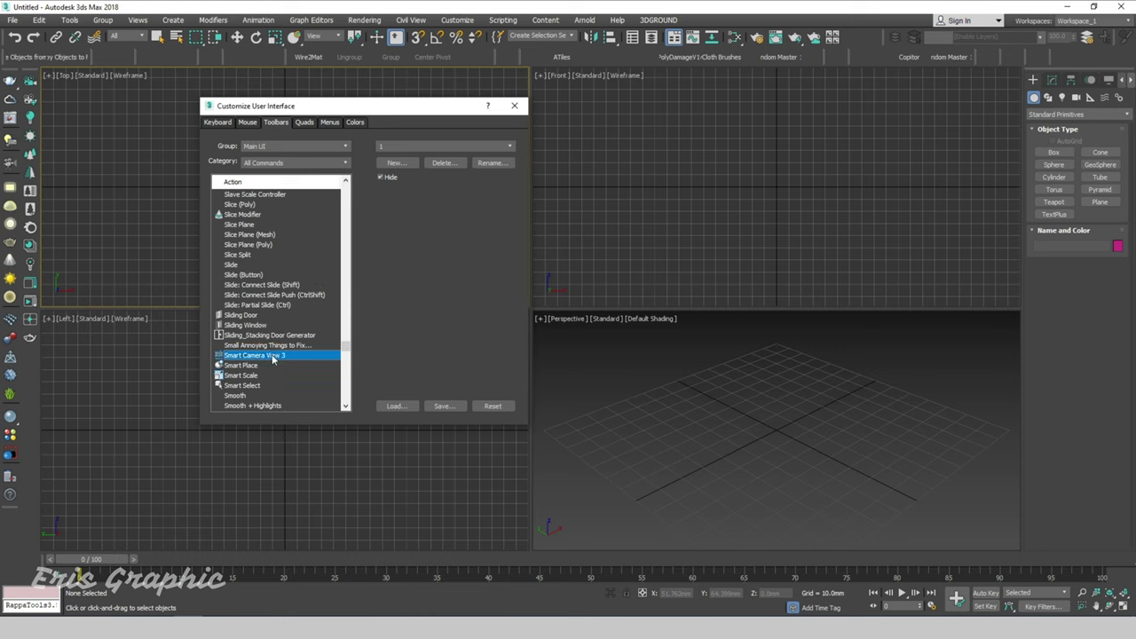
{"action": "scroll", "coordinate": [284, 361], "scroll_direction": "down", "scroll_amount": 1}
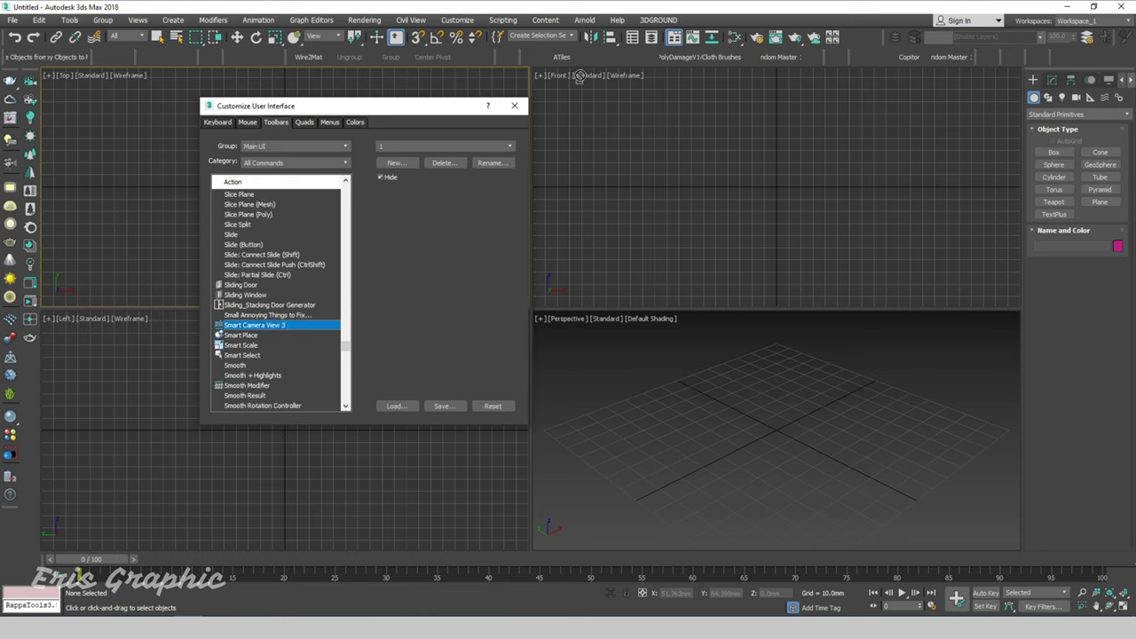
{"action": "left_click_drag", "start_coordinate": [581, 61], "coordinate": [587, 59]}
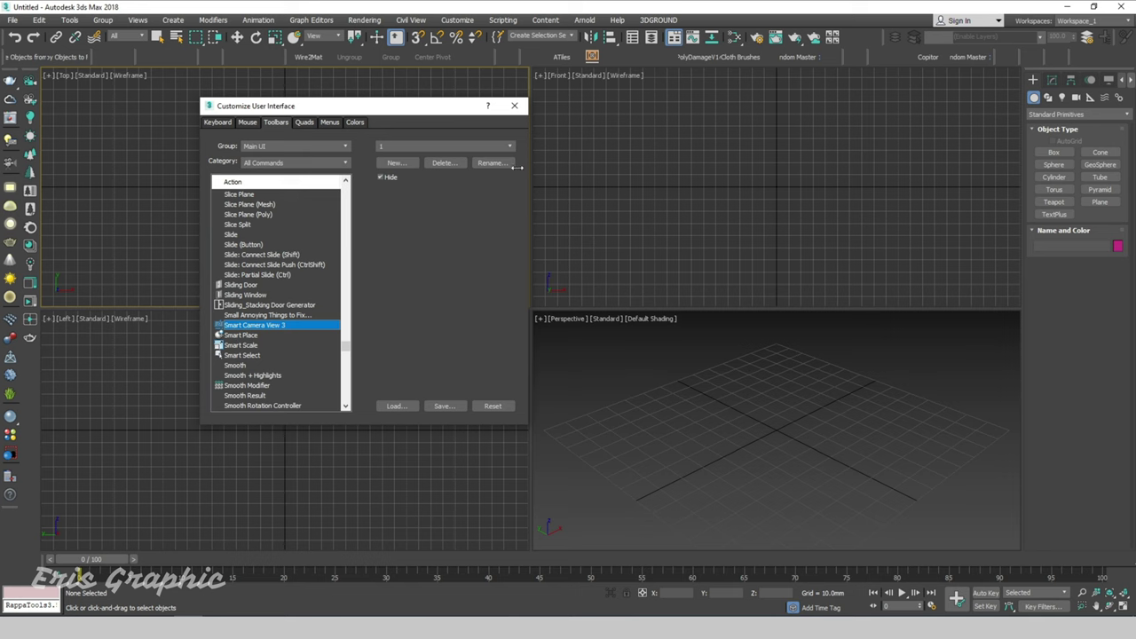
Close Customize User Interface, launch Smart Camera View 3.77 from the new toolbar button, and move its panel right.
{"action": "left_click", "coordinate": [514, 106]}
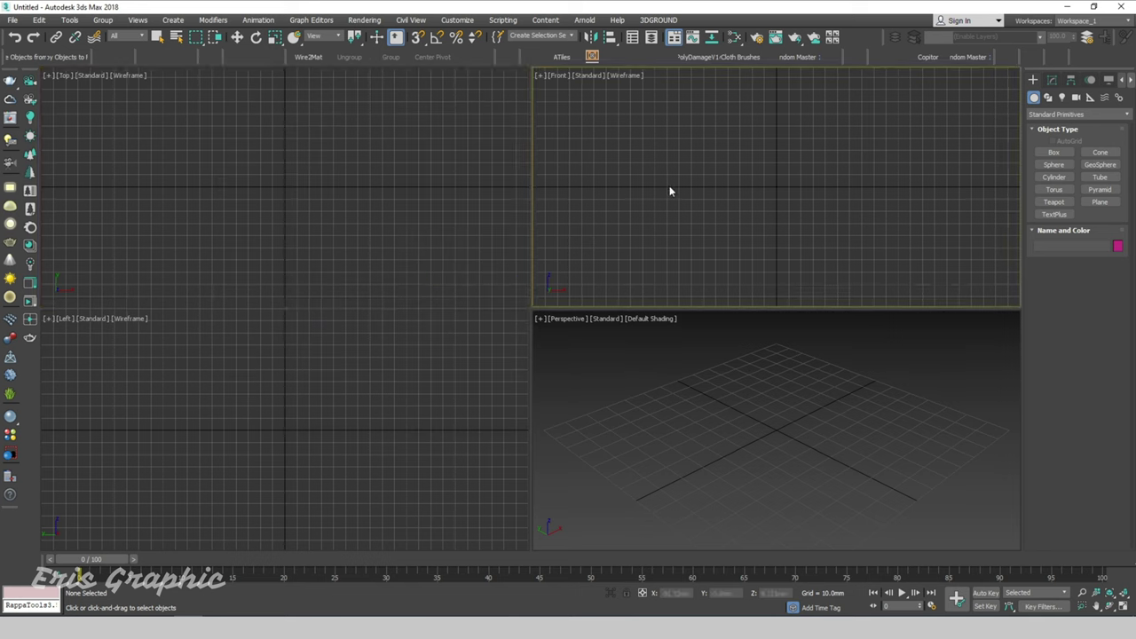
{"action": "left_click", "coordinate": [591, 56]}
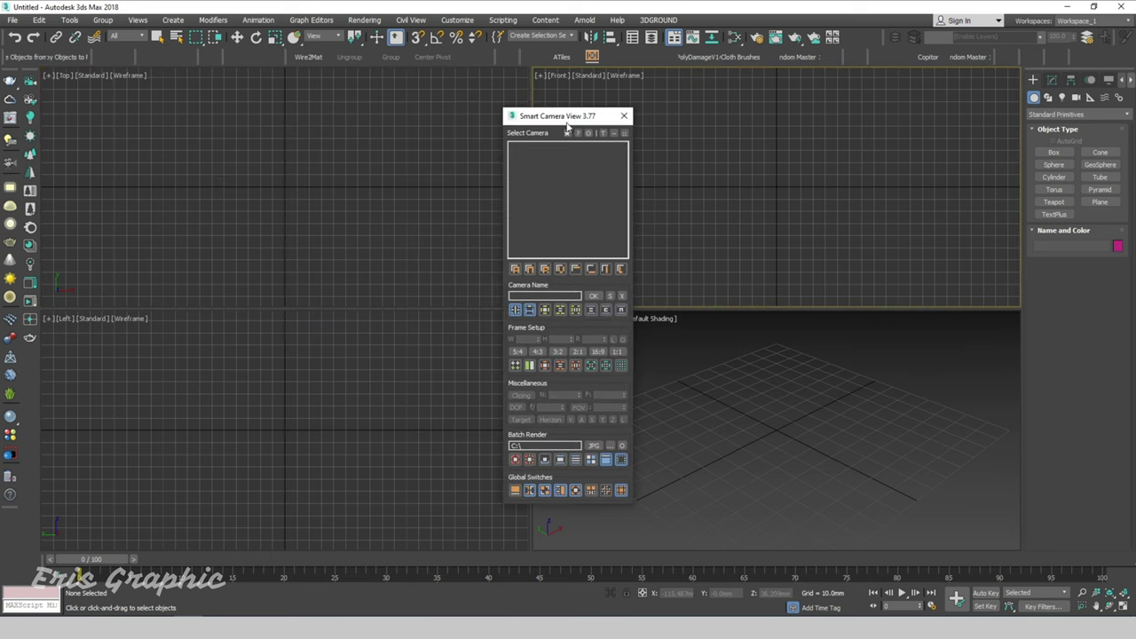
{"action": "left_click_drag", "start_coordinate": [547, 119], "coordinate": [701, 124]}
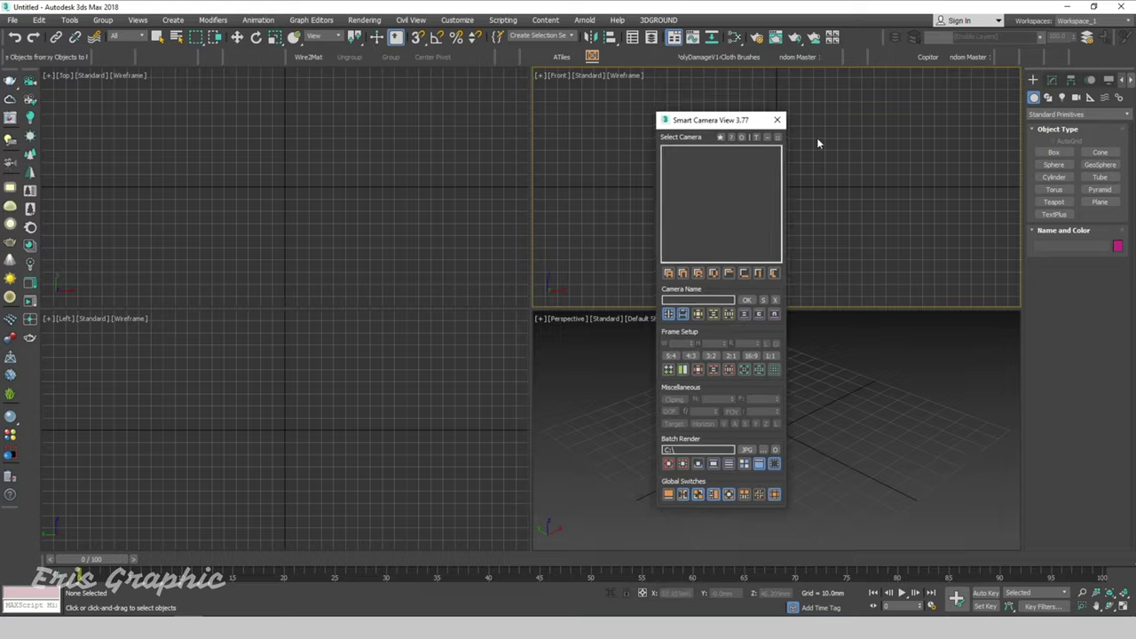